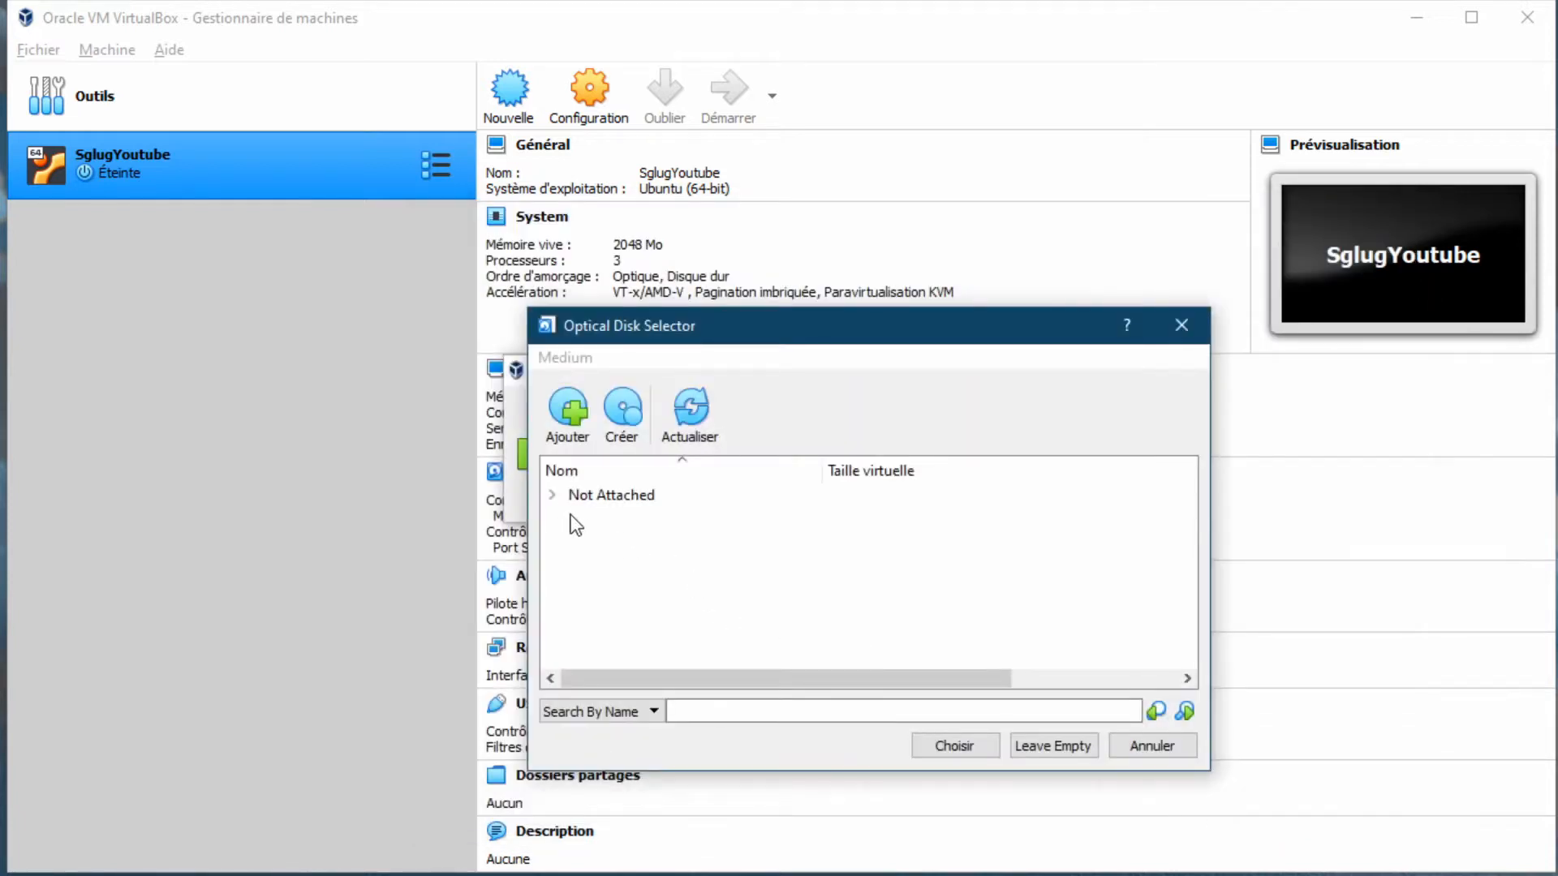
Attach ubuntu-20.04-desktop-amd64.iso as the boot disk and start the SglugYoutube VM
left_click(552, 495)
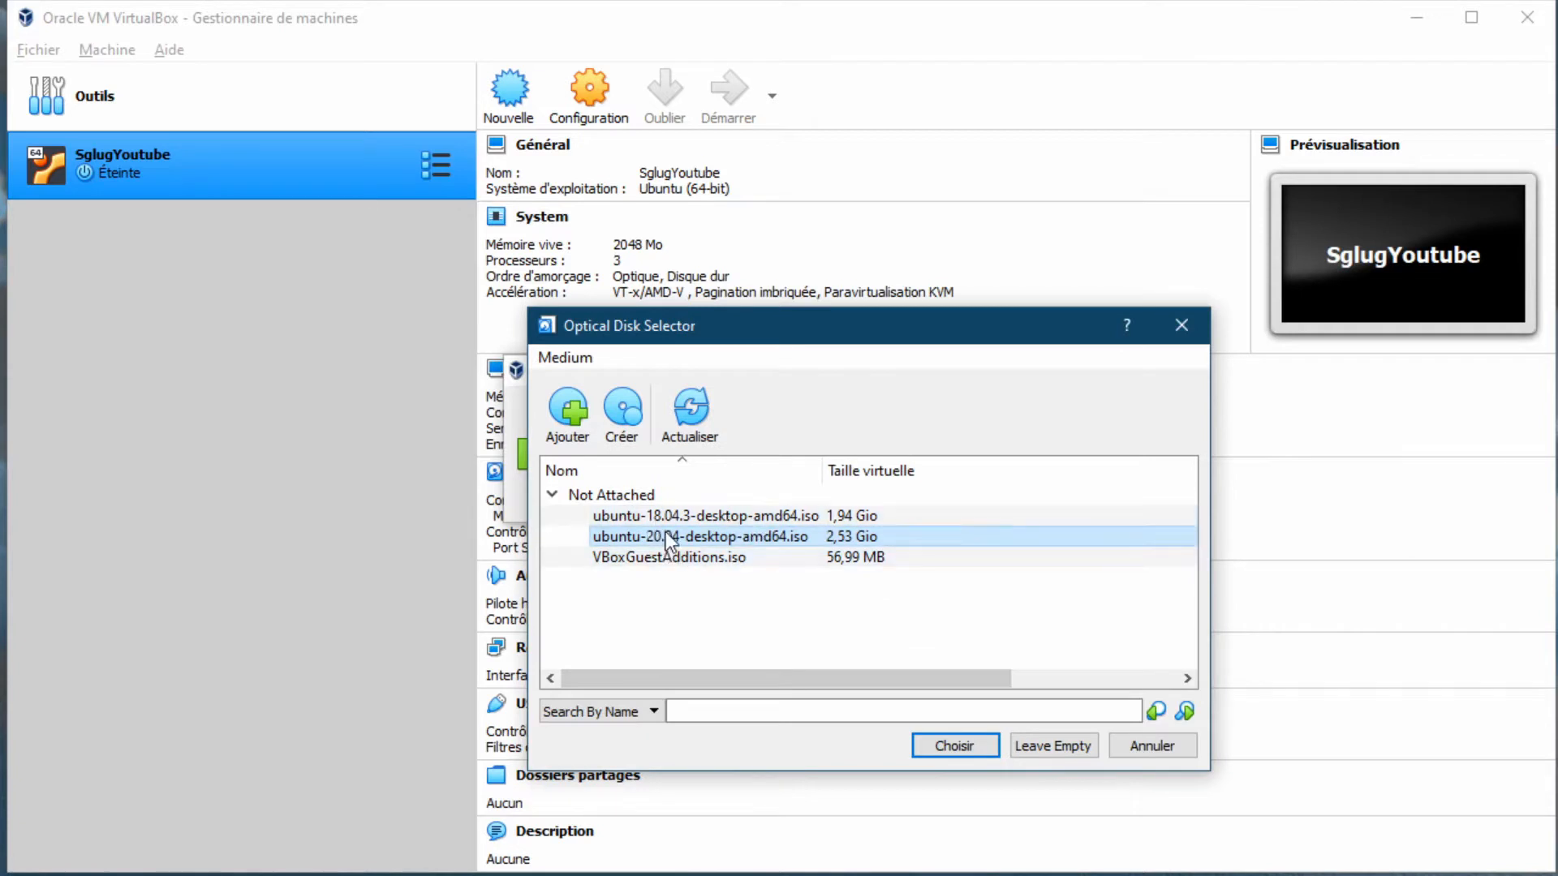
left_click(941, 748)
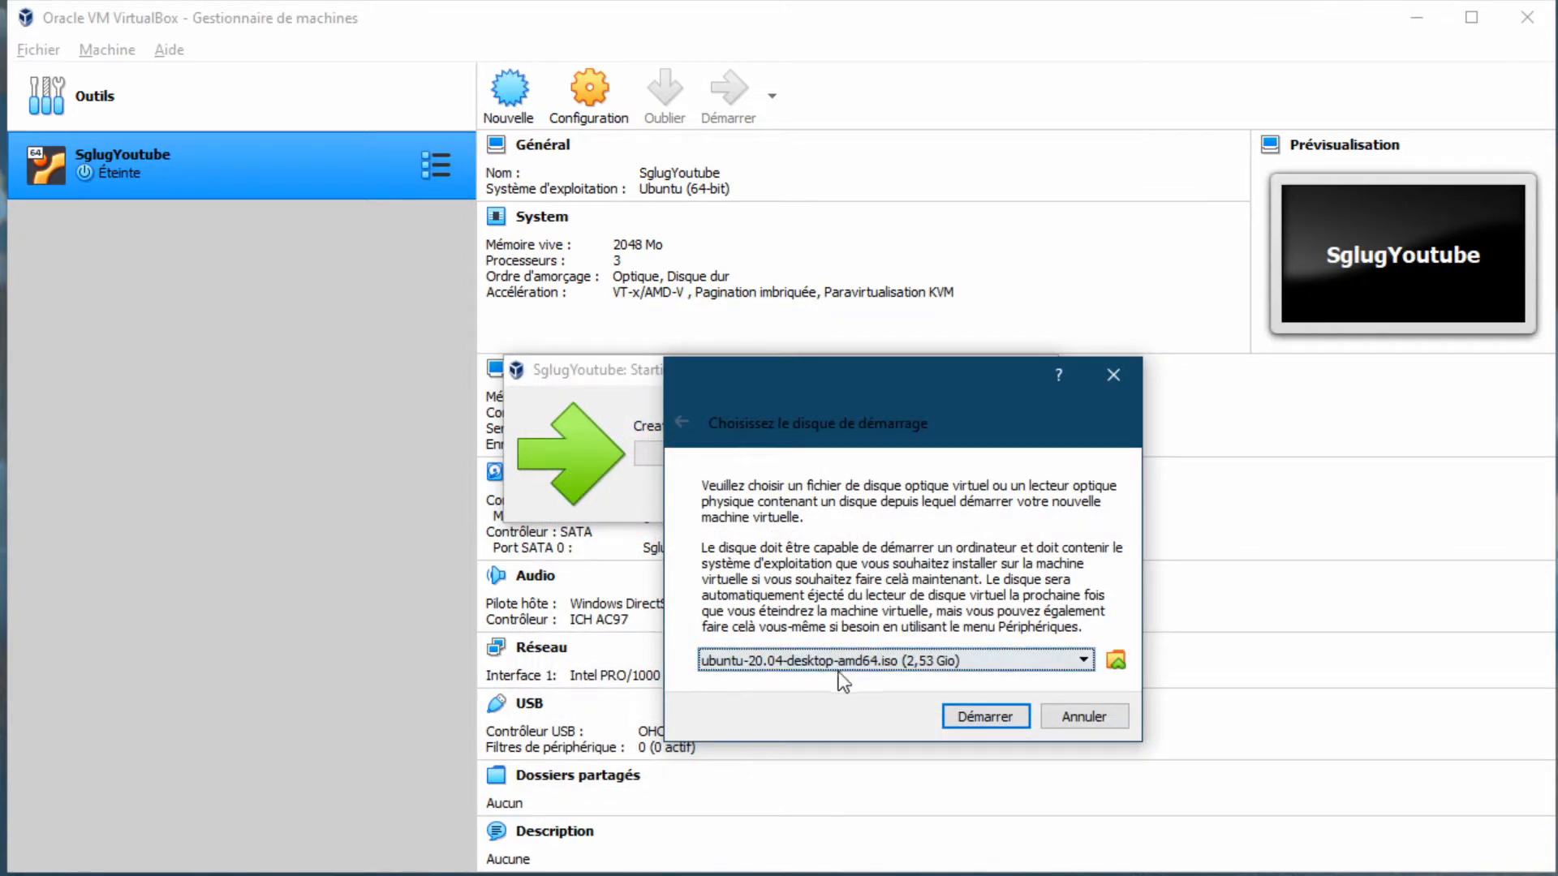
left_click(981, 720)
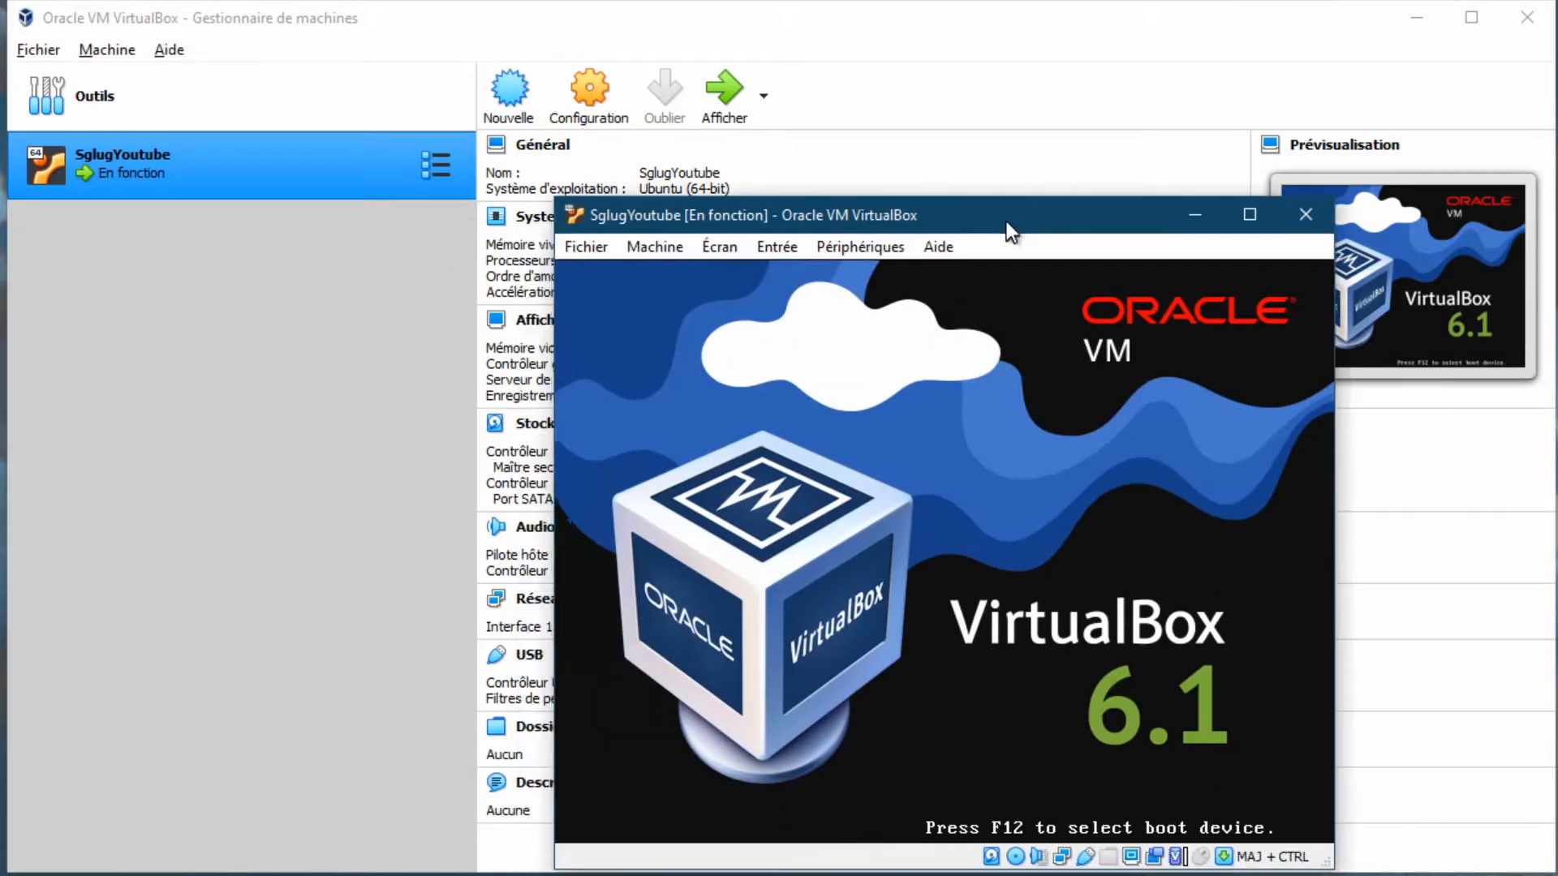
Move and enlarge the VM window to fill the screen while Ubuntu boots
left_click_drag(1006, 220, 927, 182)
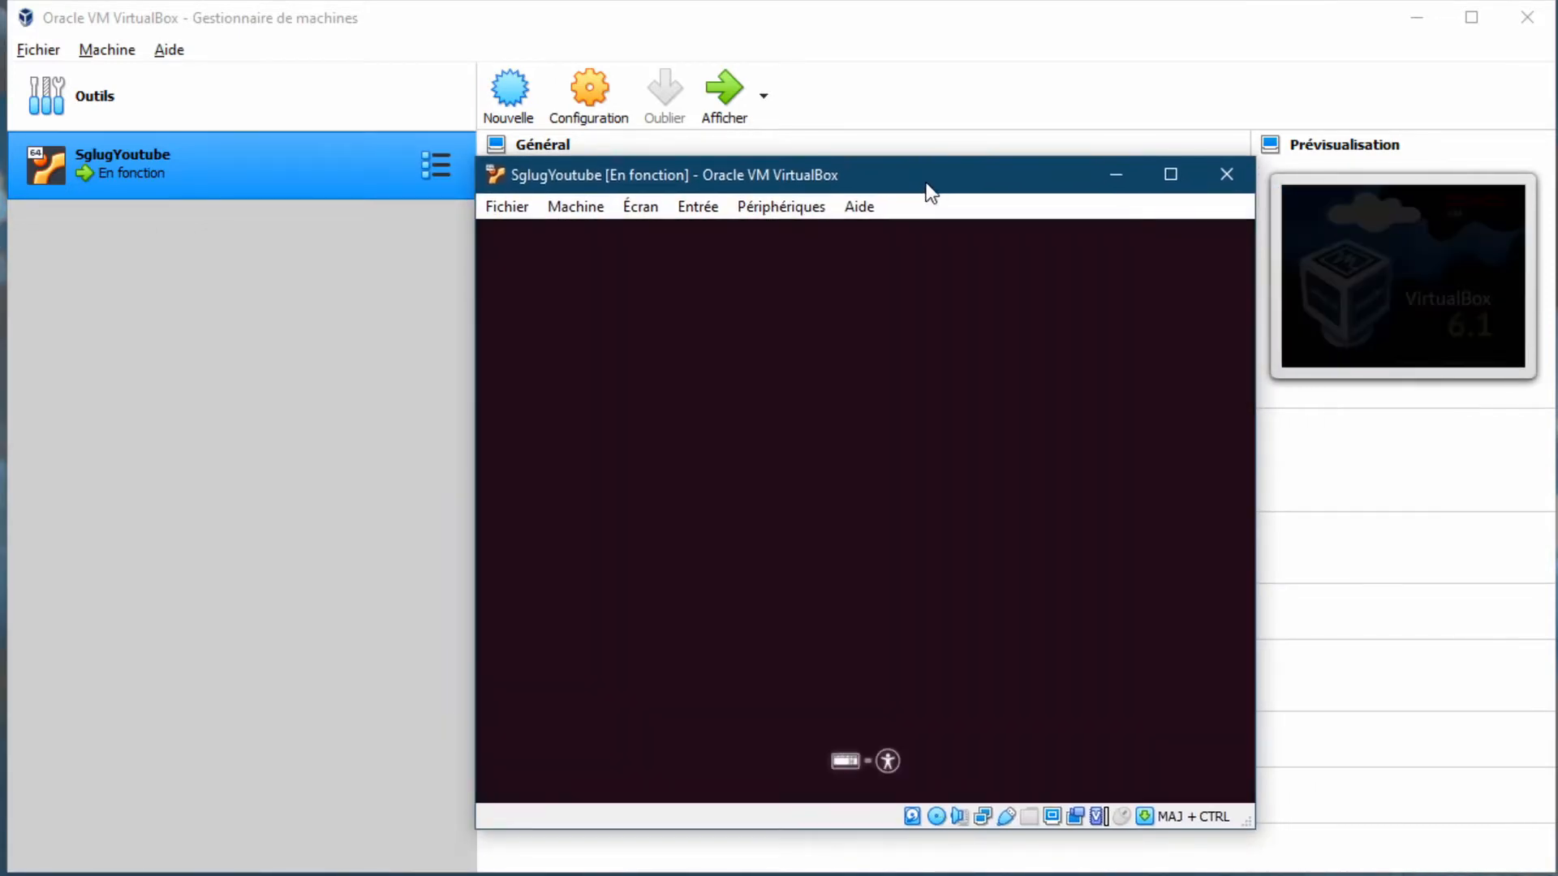
left_click_drag(917, 178, 560, 2)
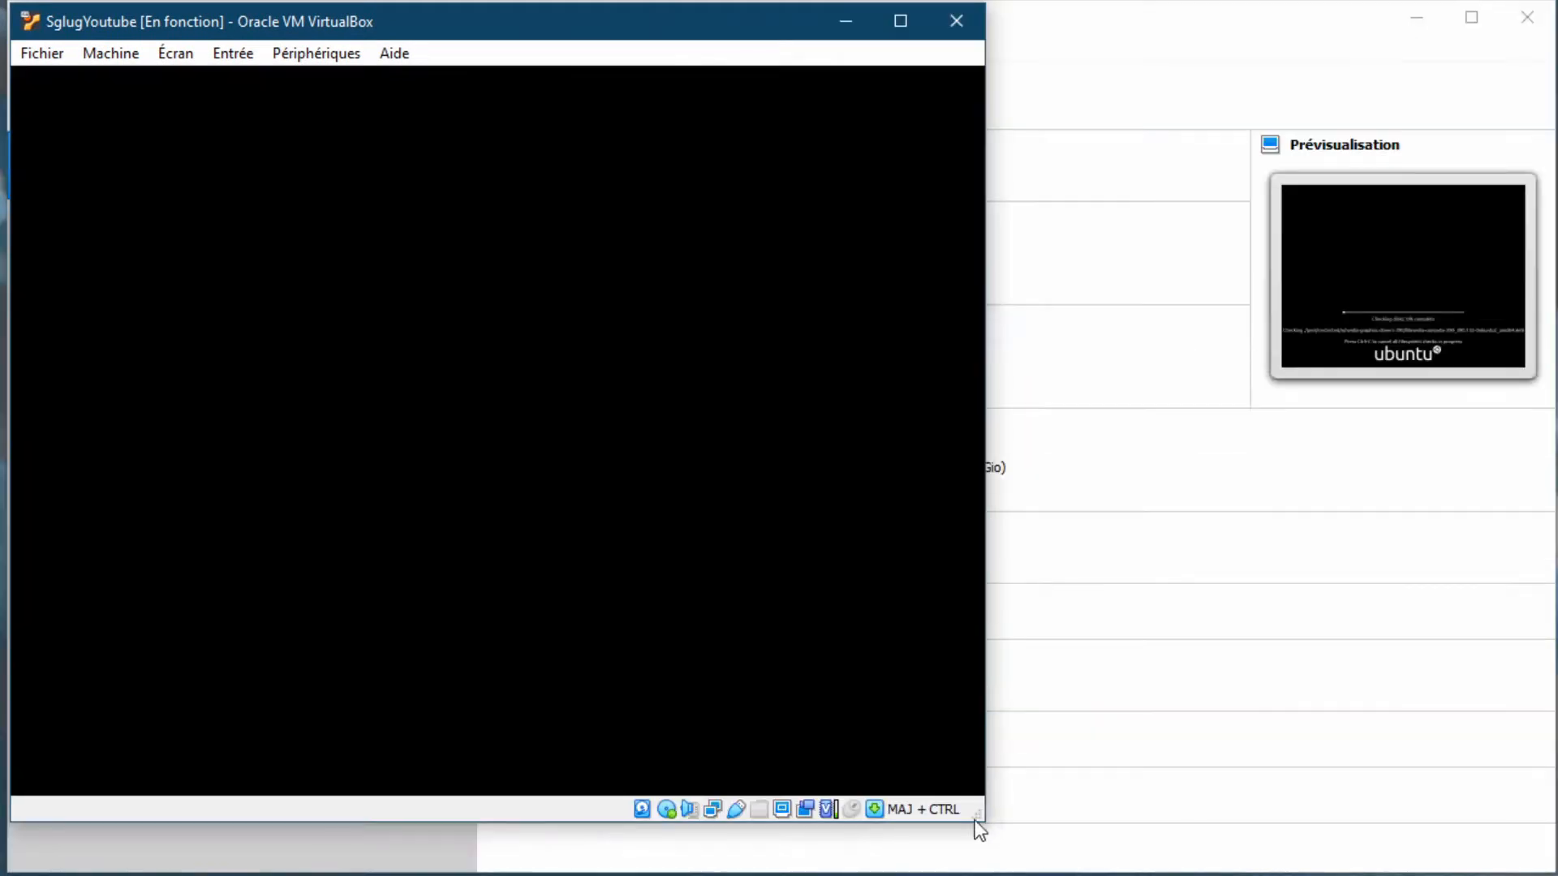
left_click_drag(979, 828, 1512, 860)
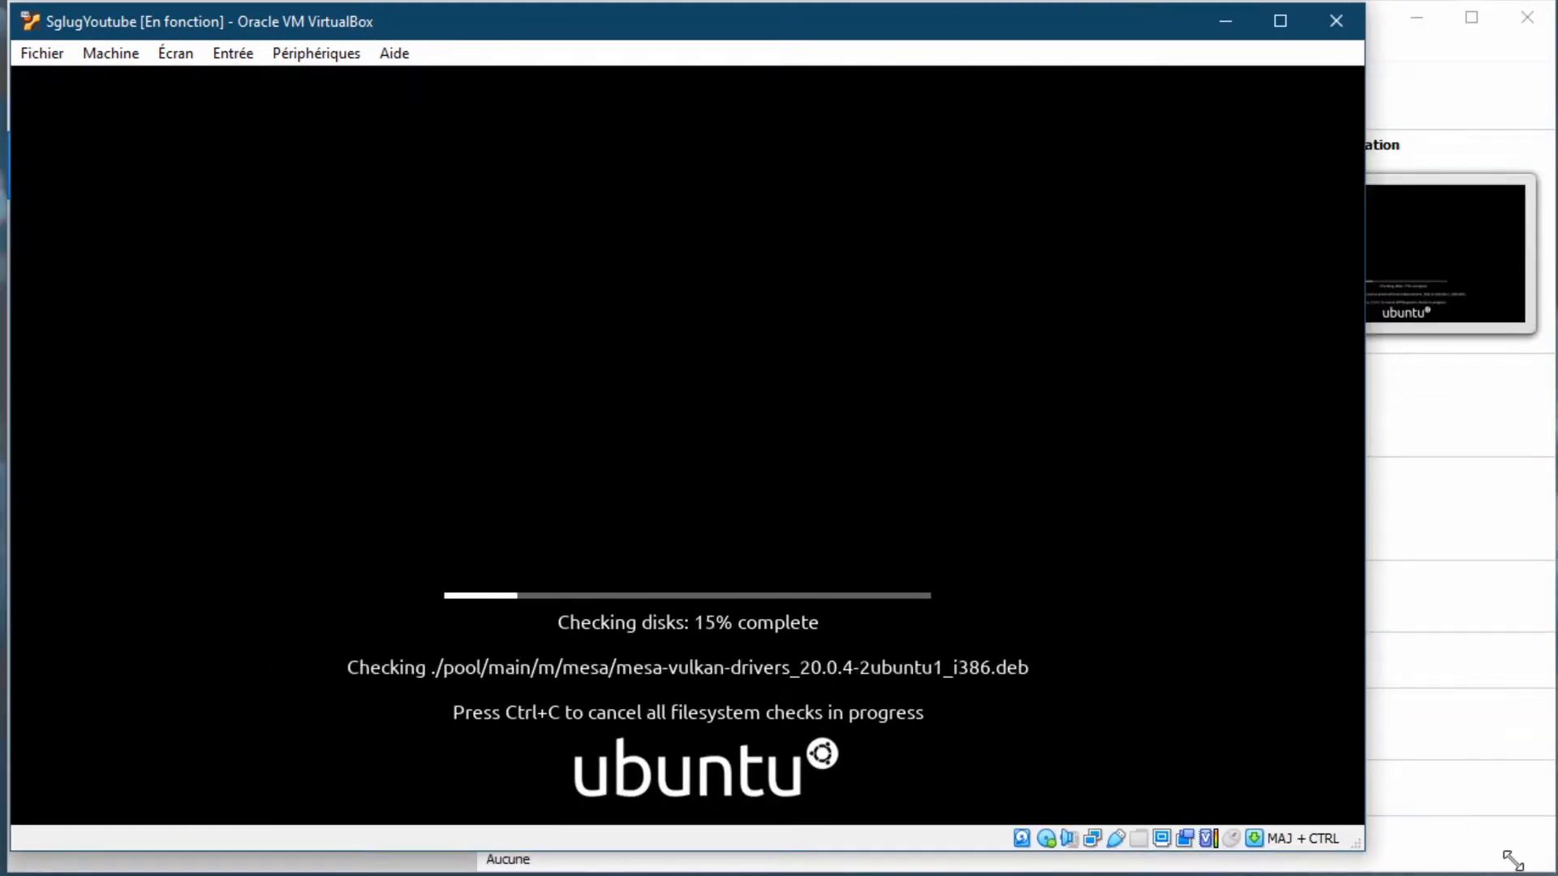
left_click_drag(1367, 851, 1528, 849)
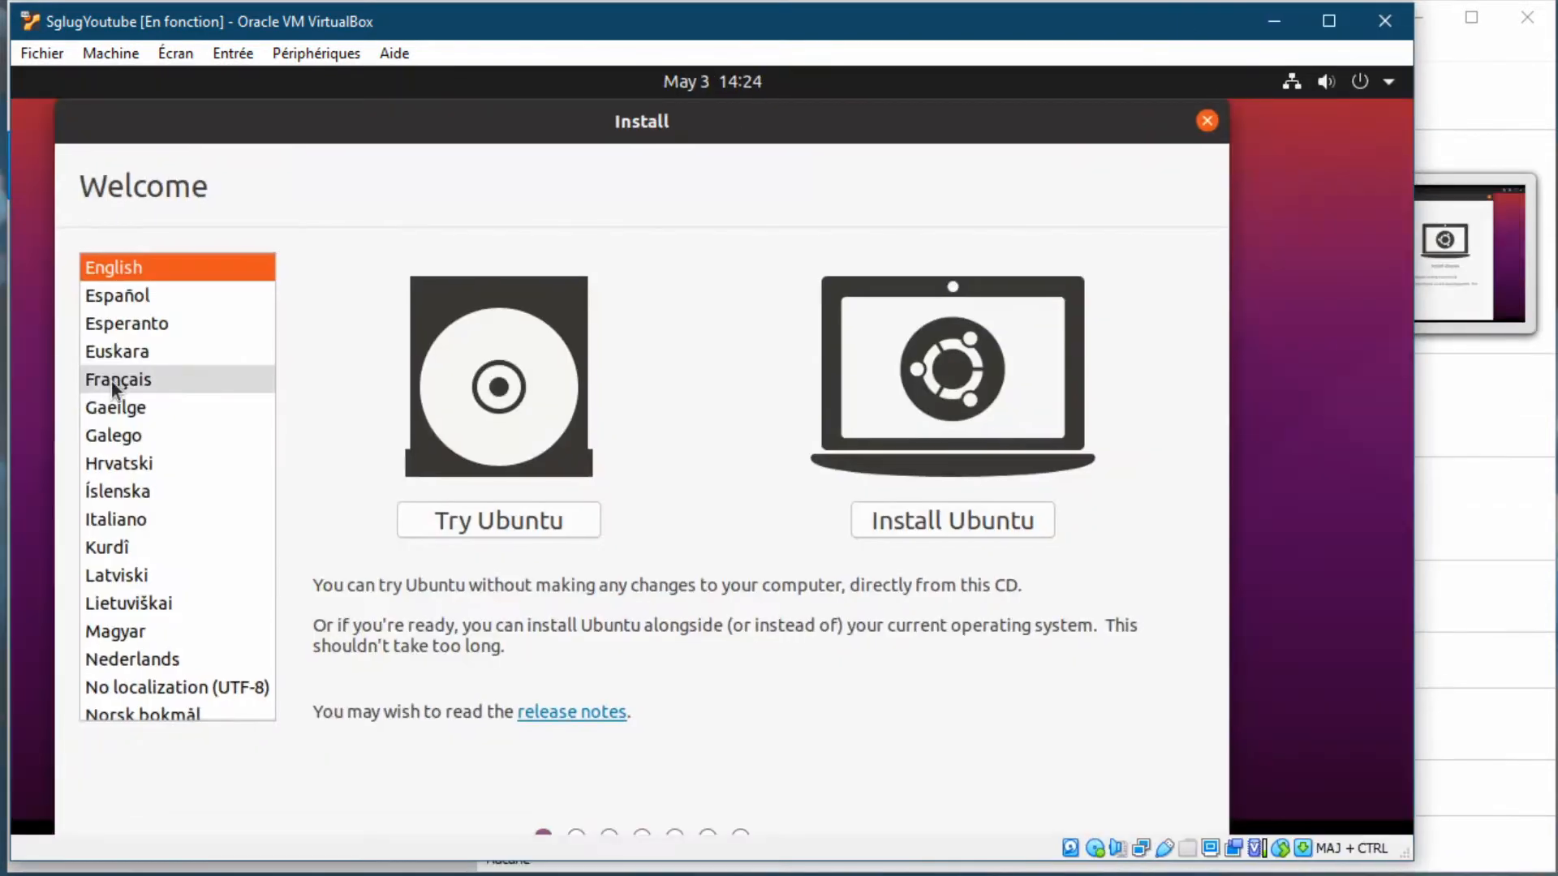
Start the Ubuntu install in French and accept the French keyboard layout after testing it
left_click(110, 380)
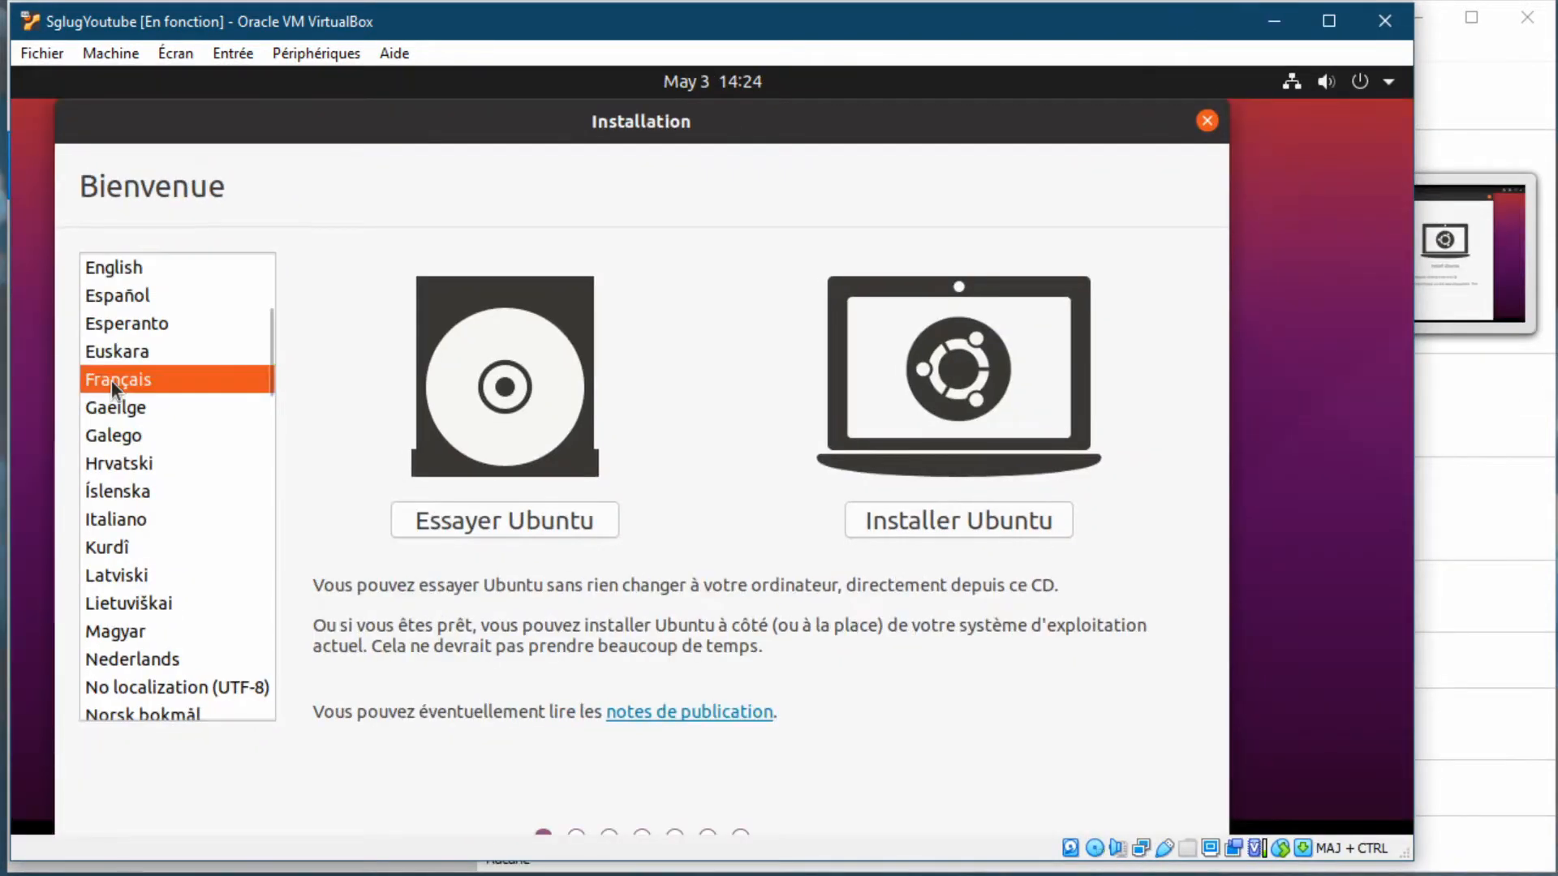
left_click(971, 523)
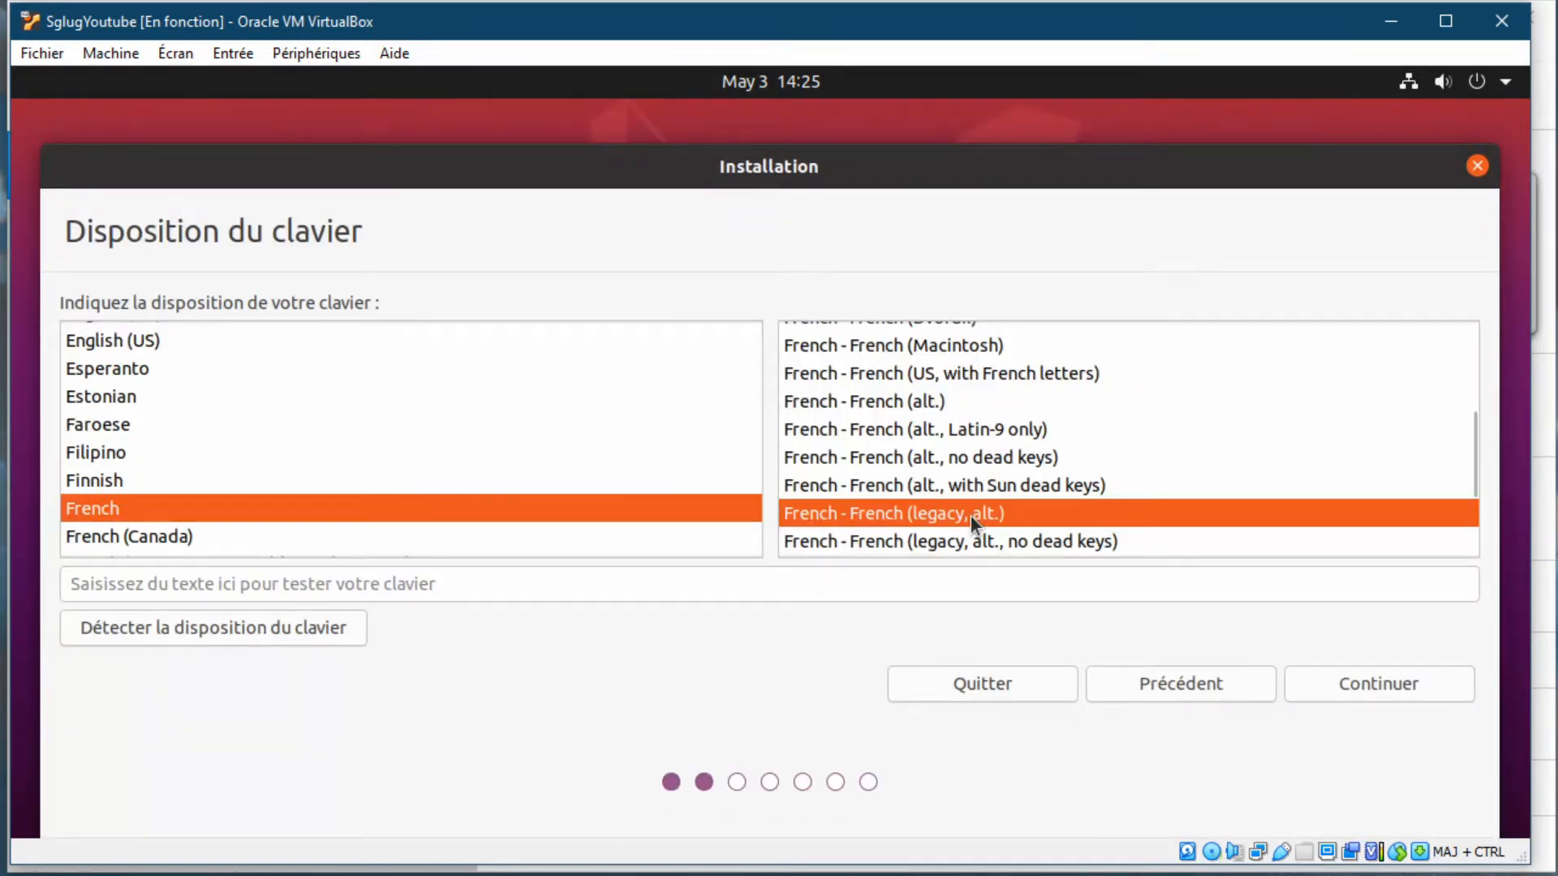
left_click(222, 583)
type("azerty")
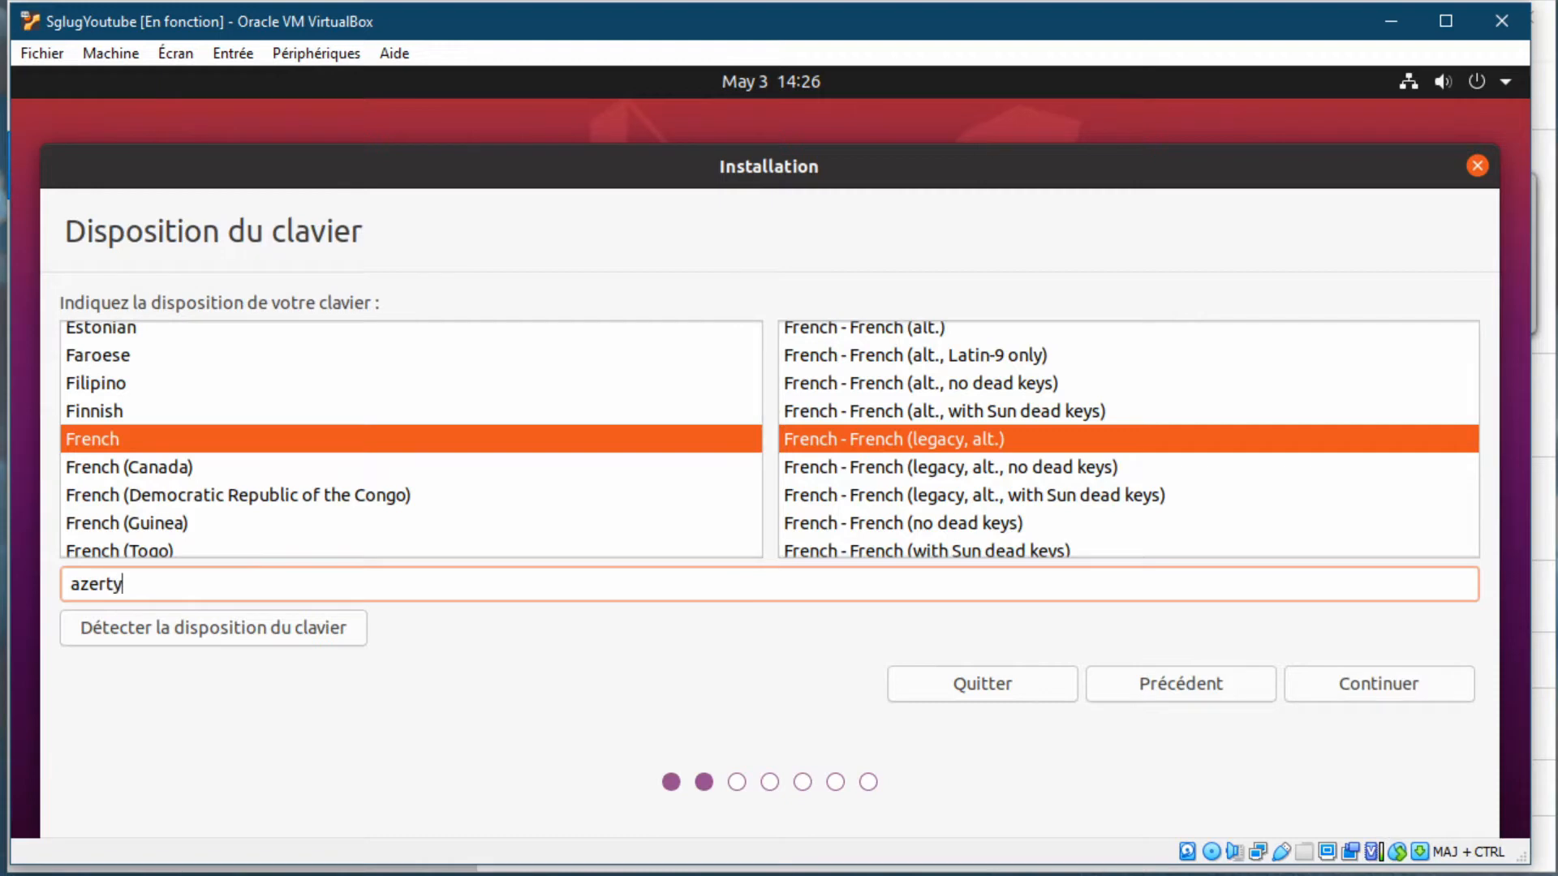
left_click(1394, 684)
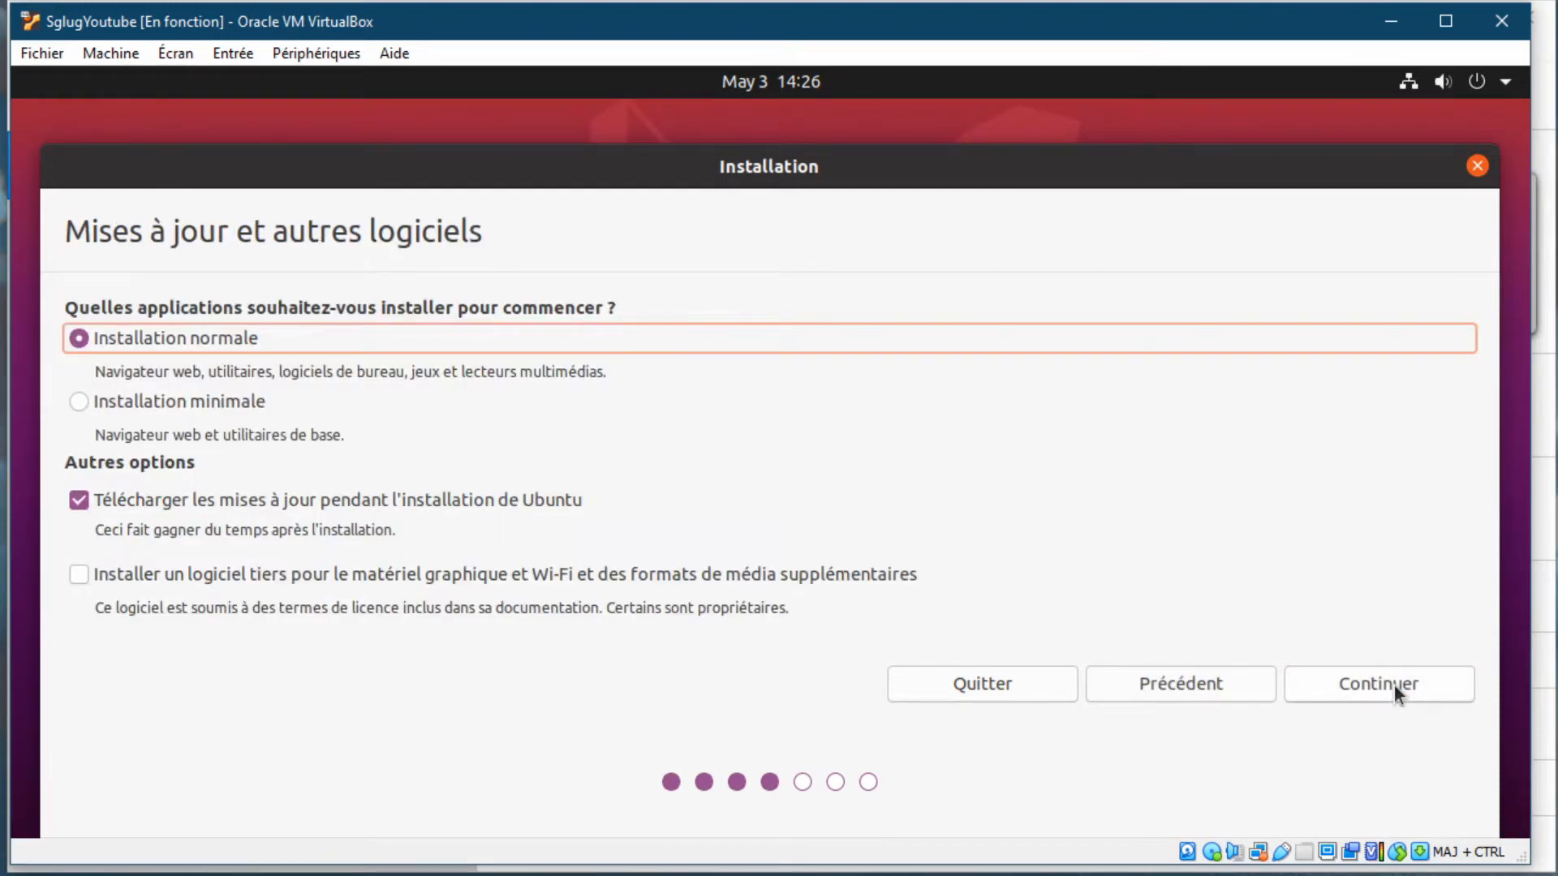
Include third-party software, erase the disk to install Ubuntu, and set Paris as the location
left_click(79, 576)
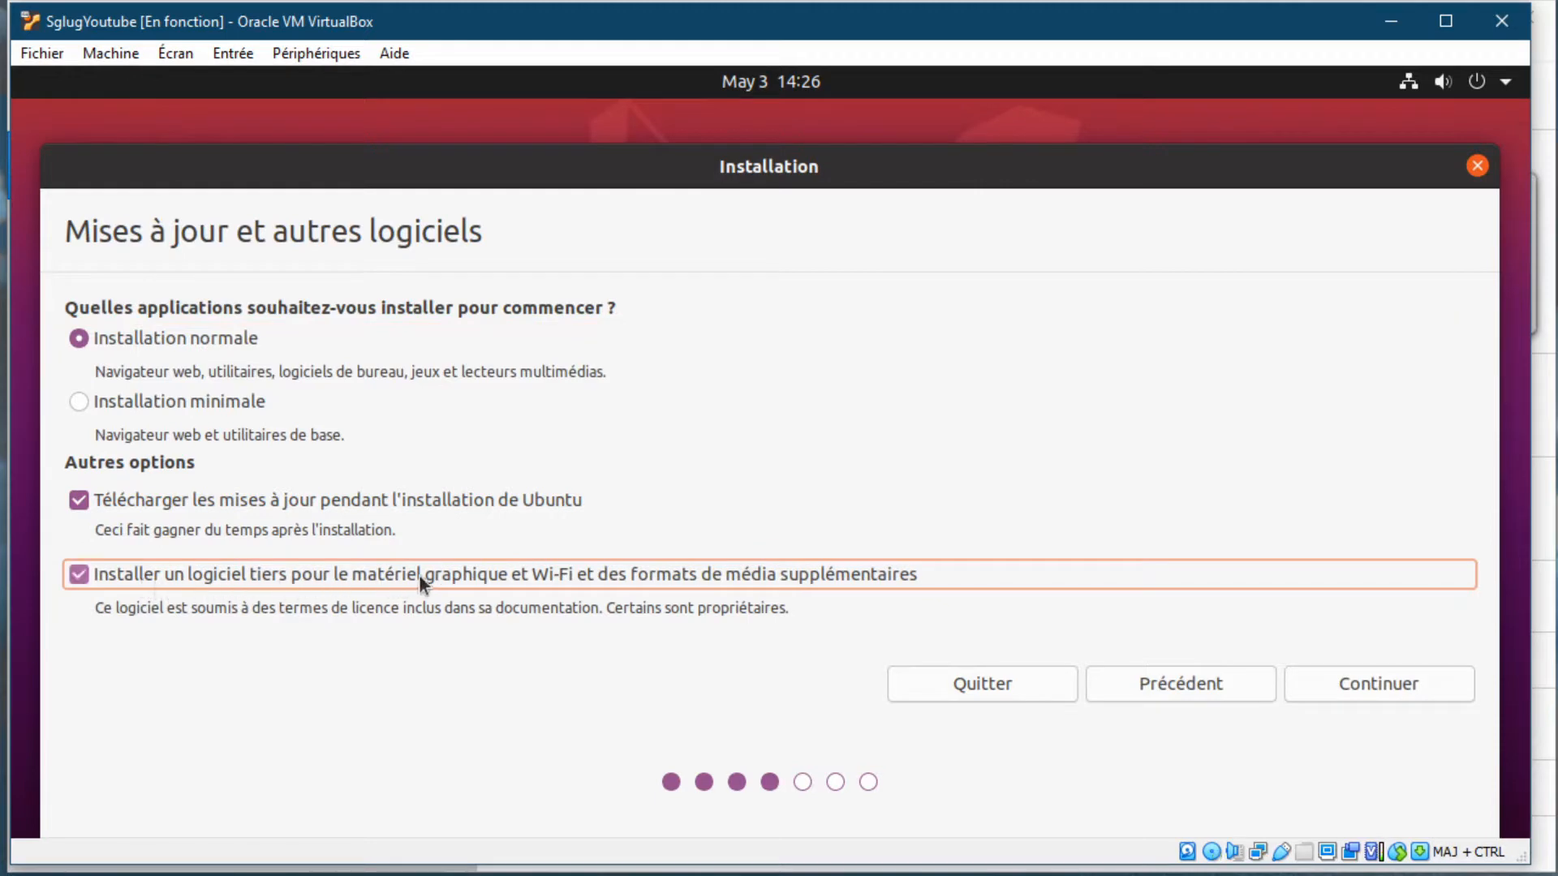
left_click(1412, 685)
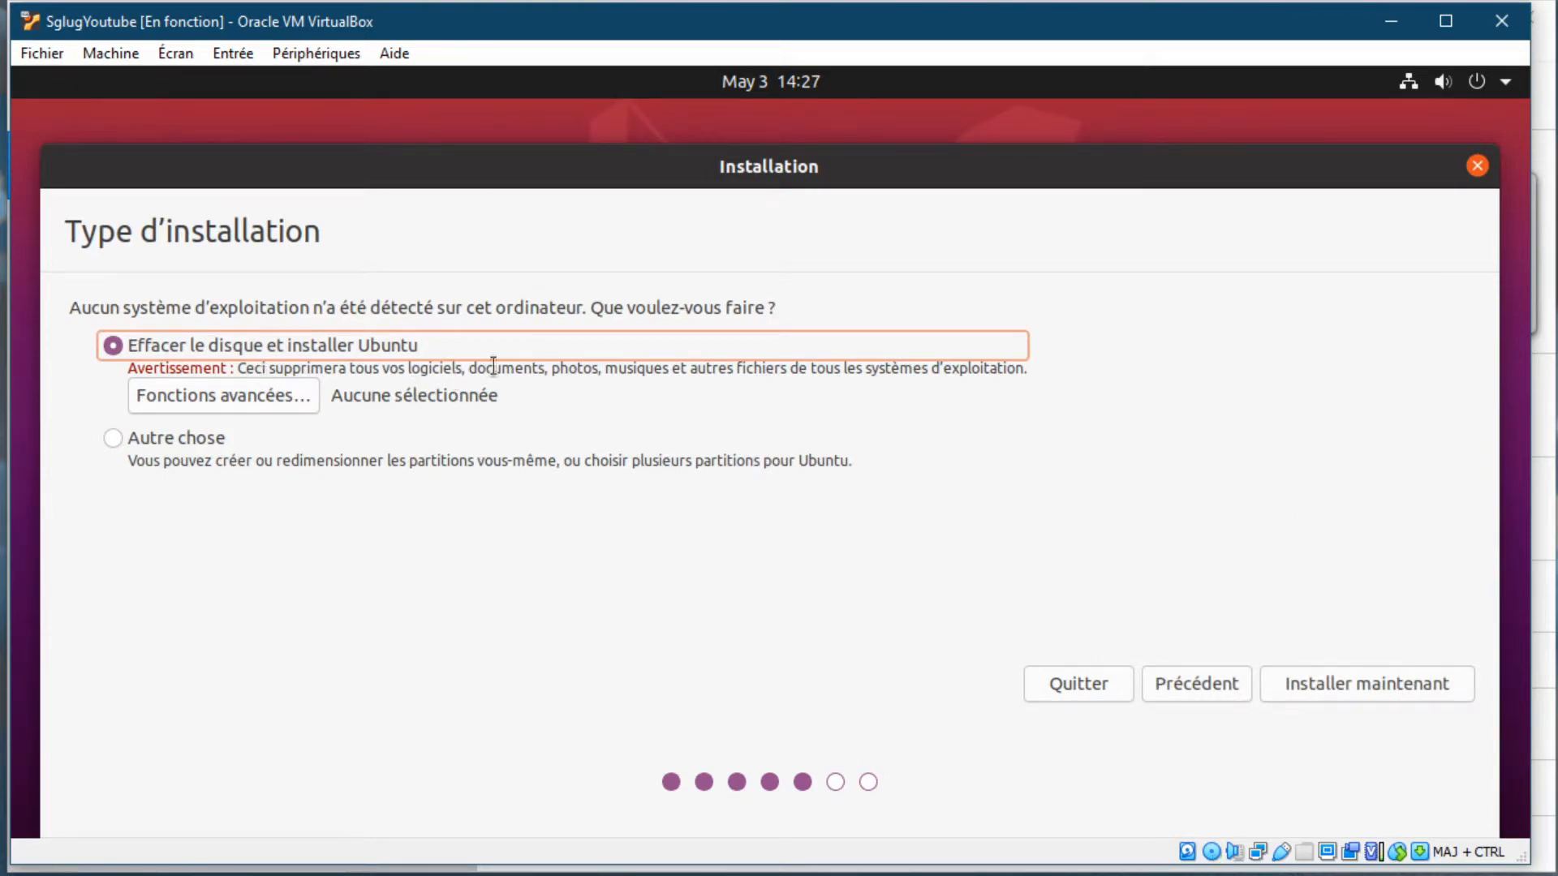
left_click(1347, 686)
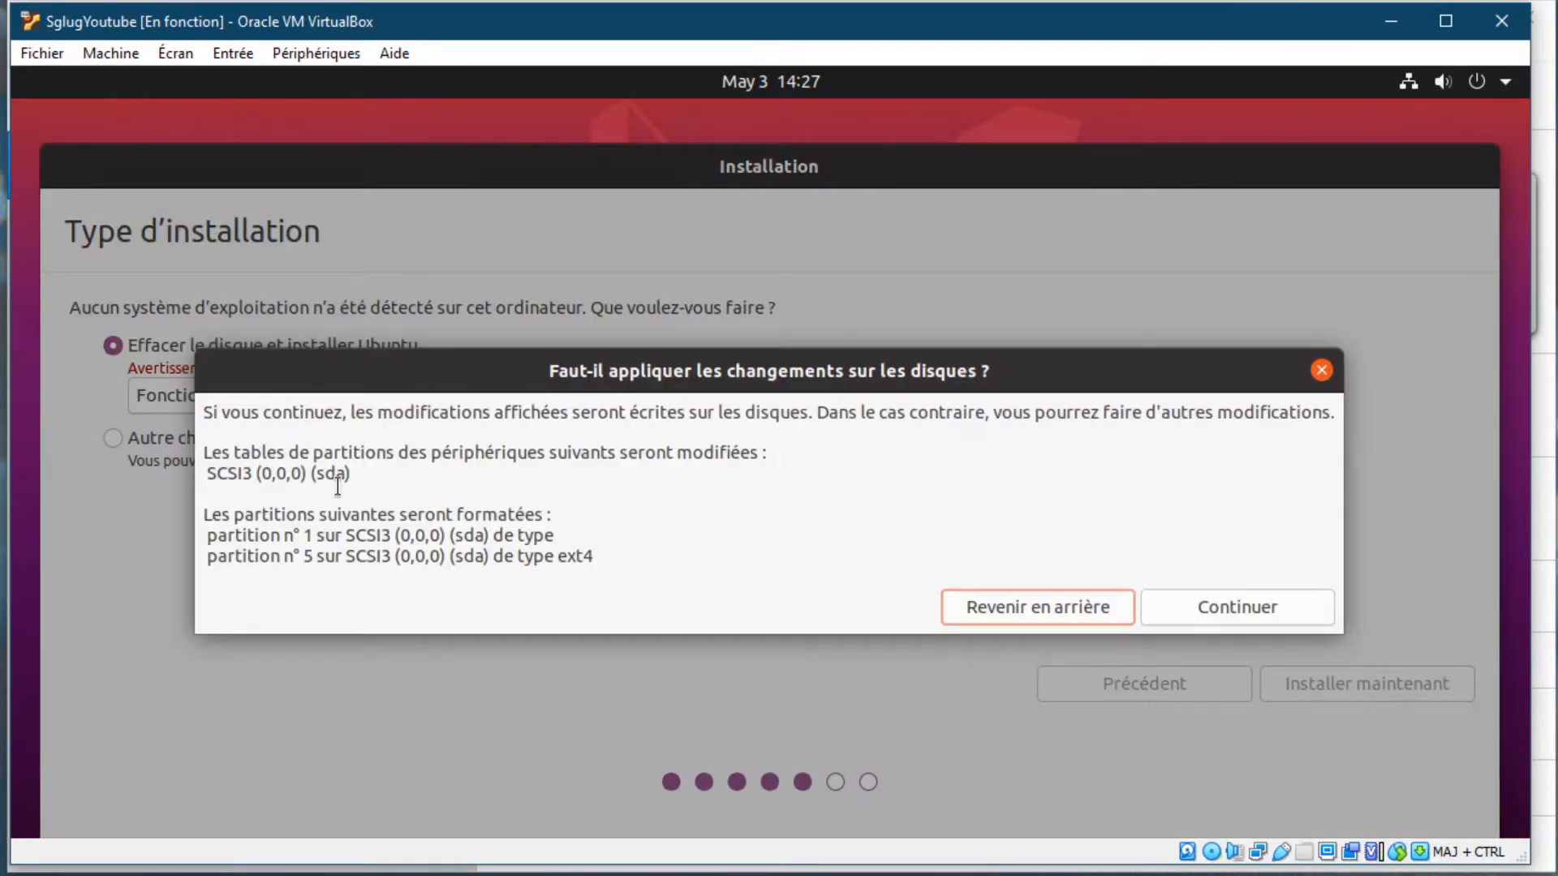
left_click(1239, 608)
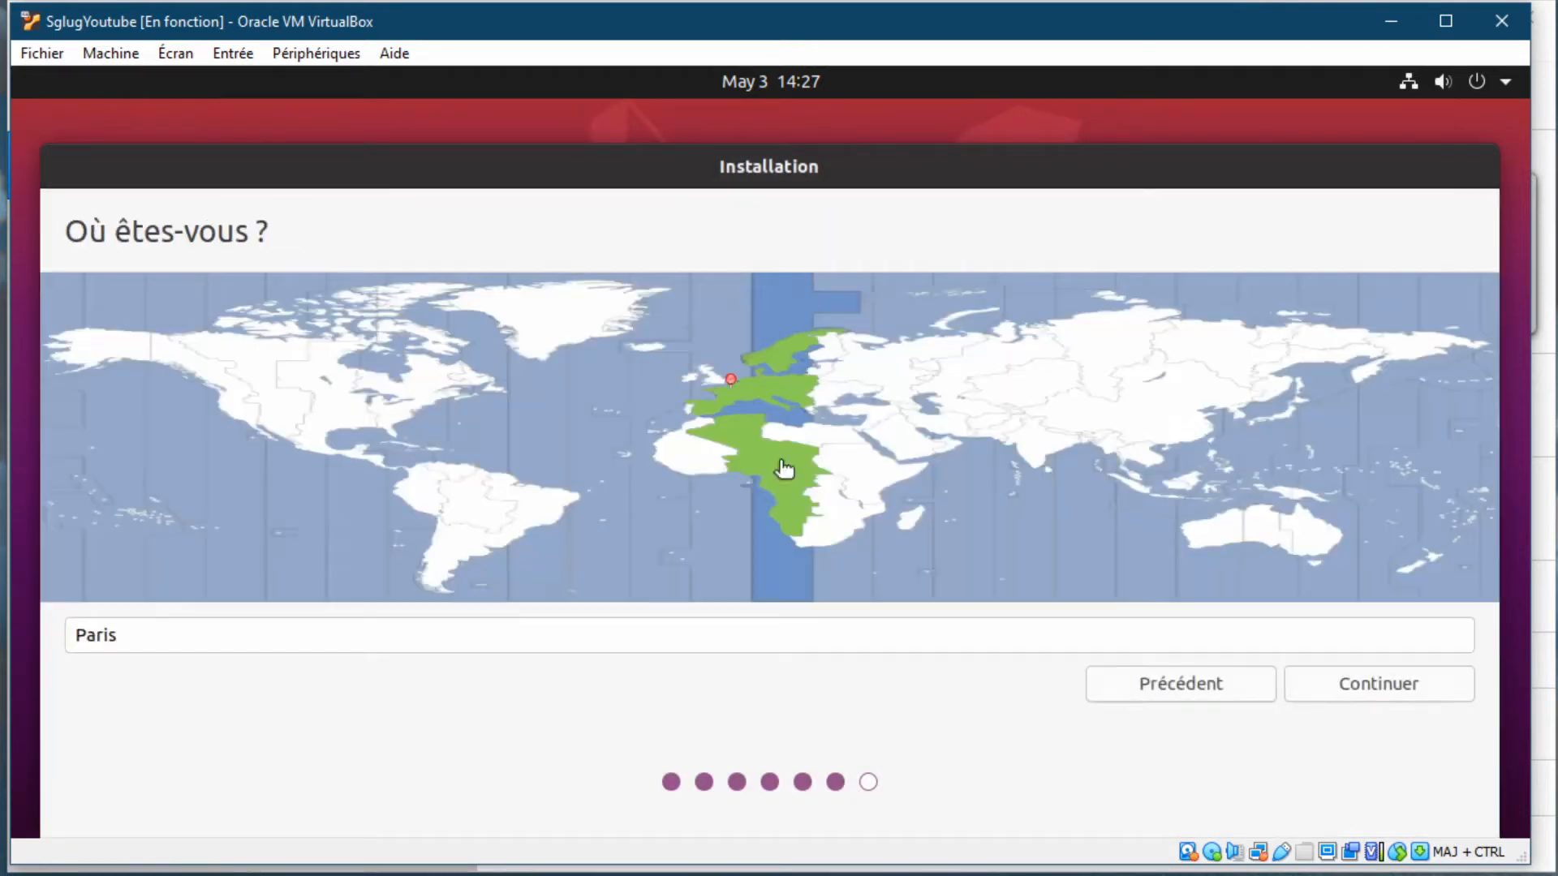
left_click(1362, 685)
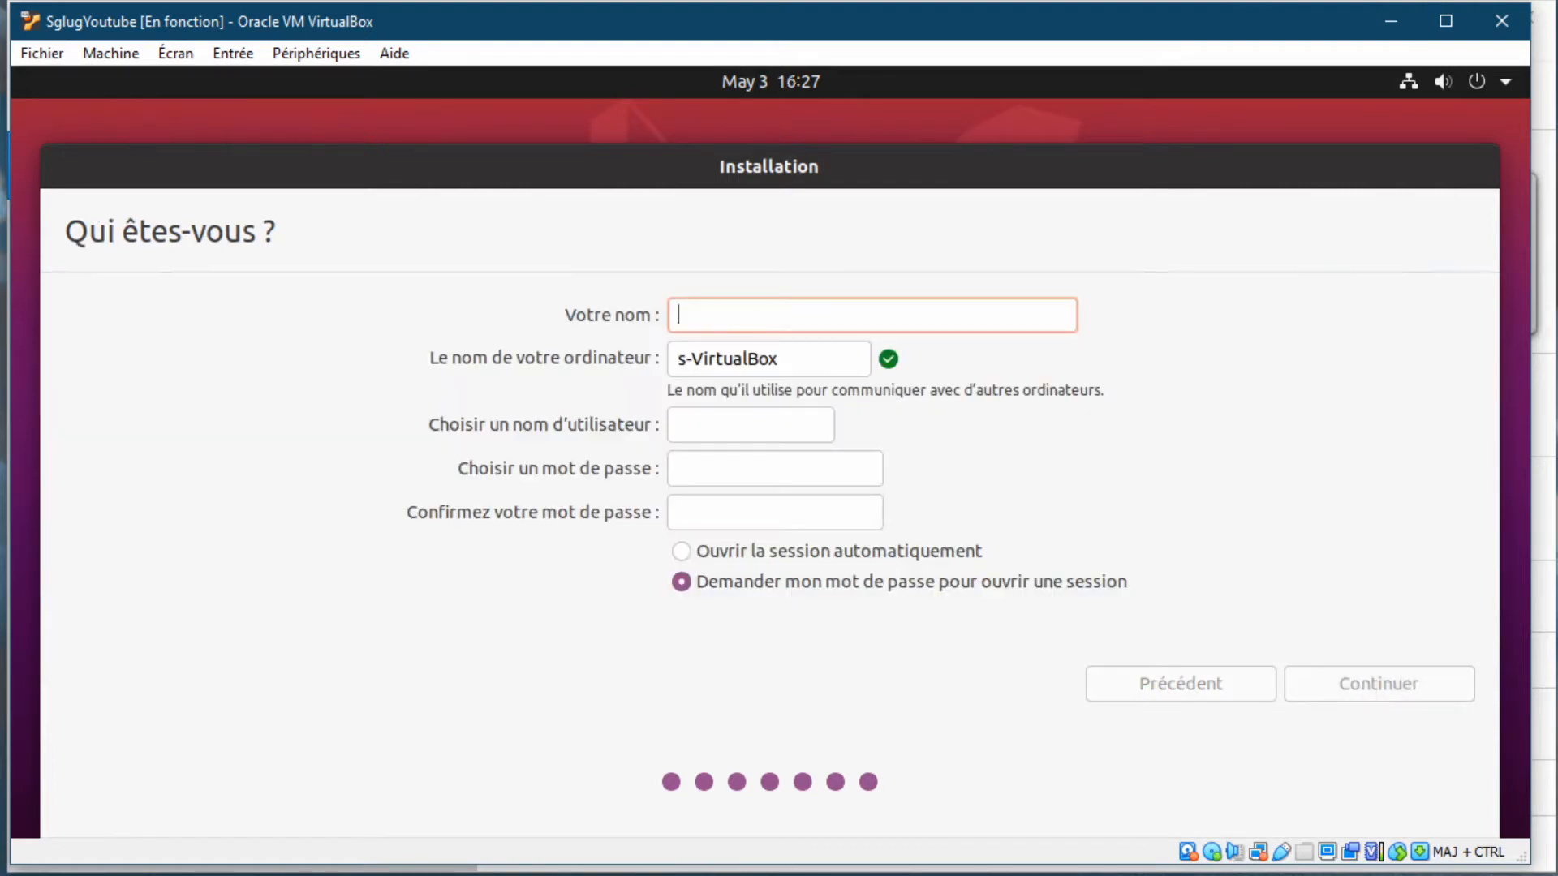
Enter the account name, set and confirm the password, enable automatic login, and continue installing
type("Sglug")
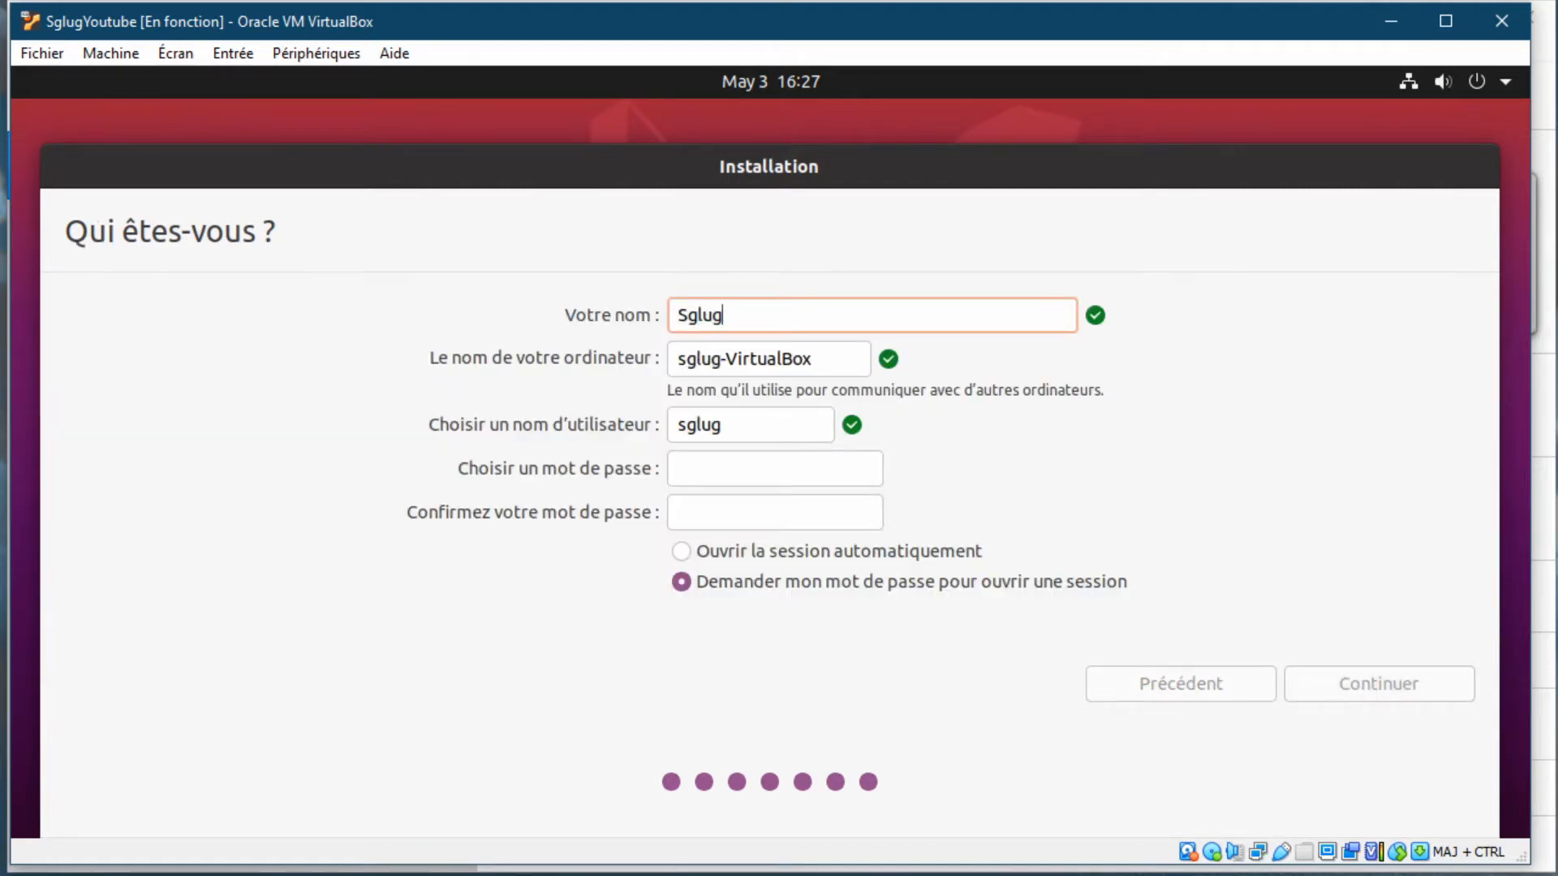
left_click(758, 463)
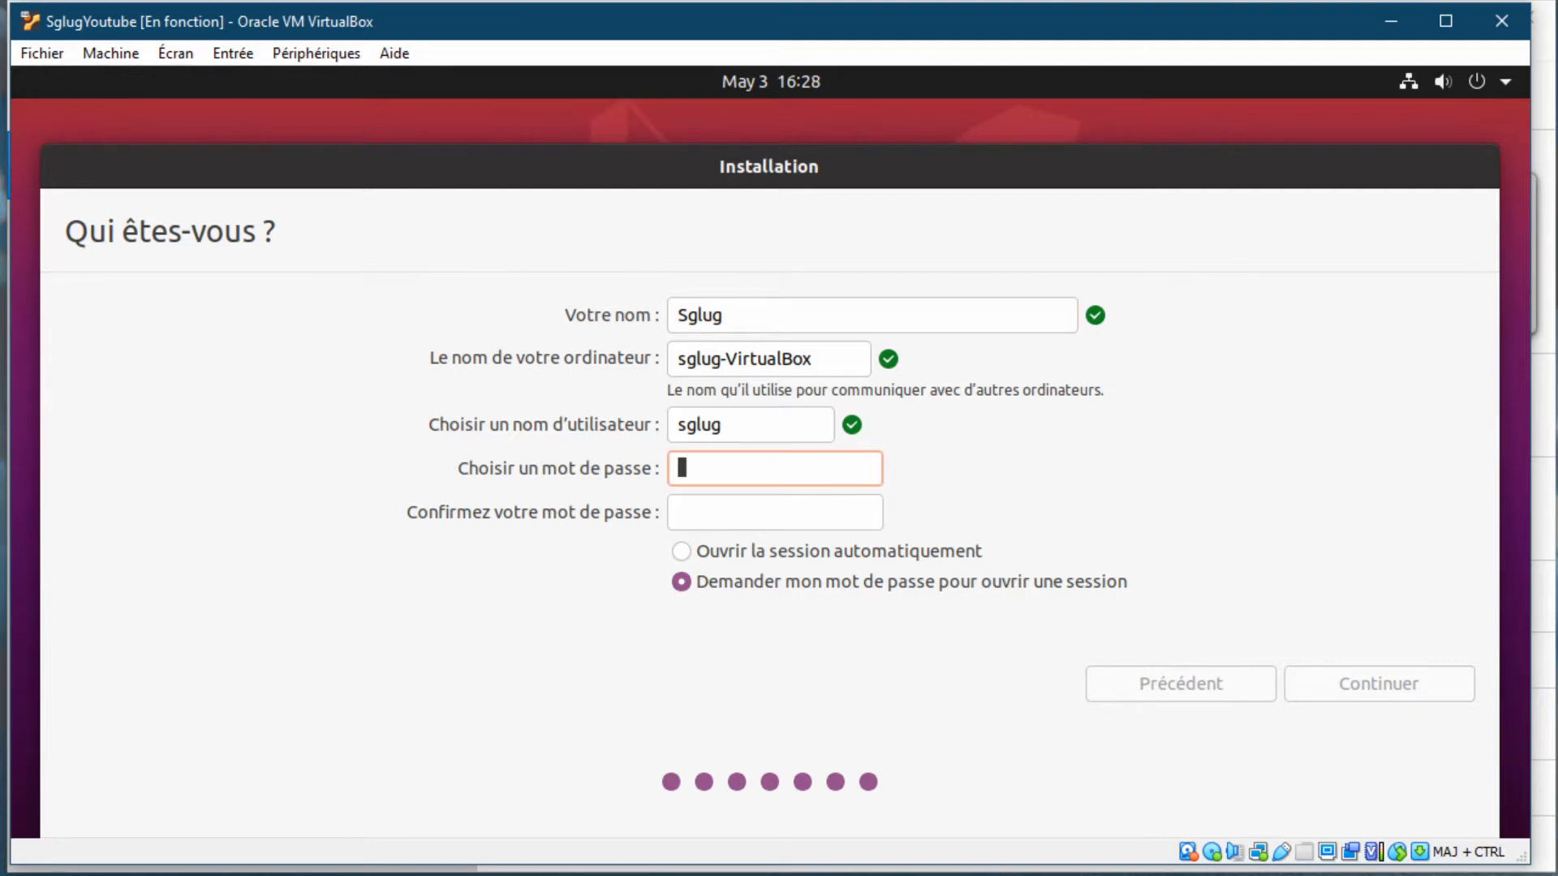
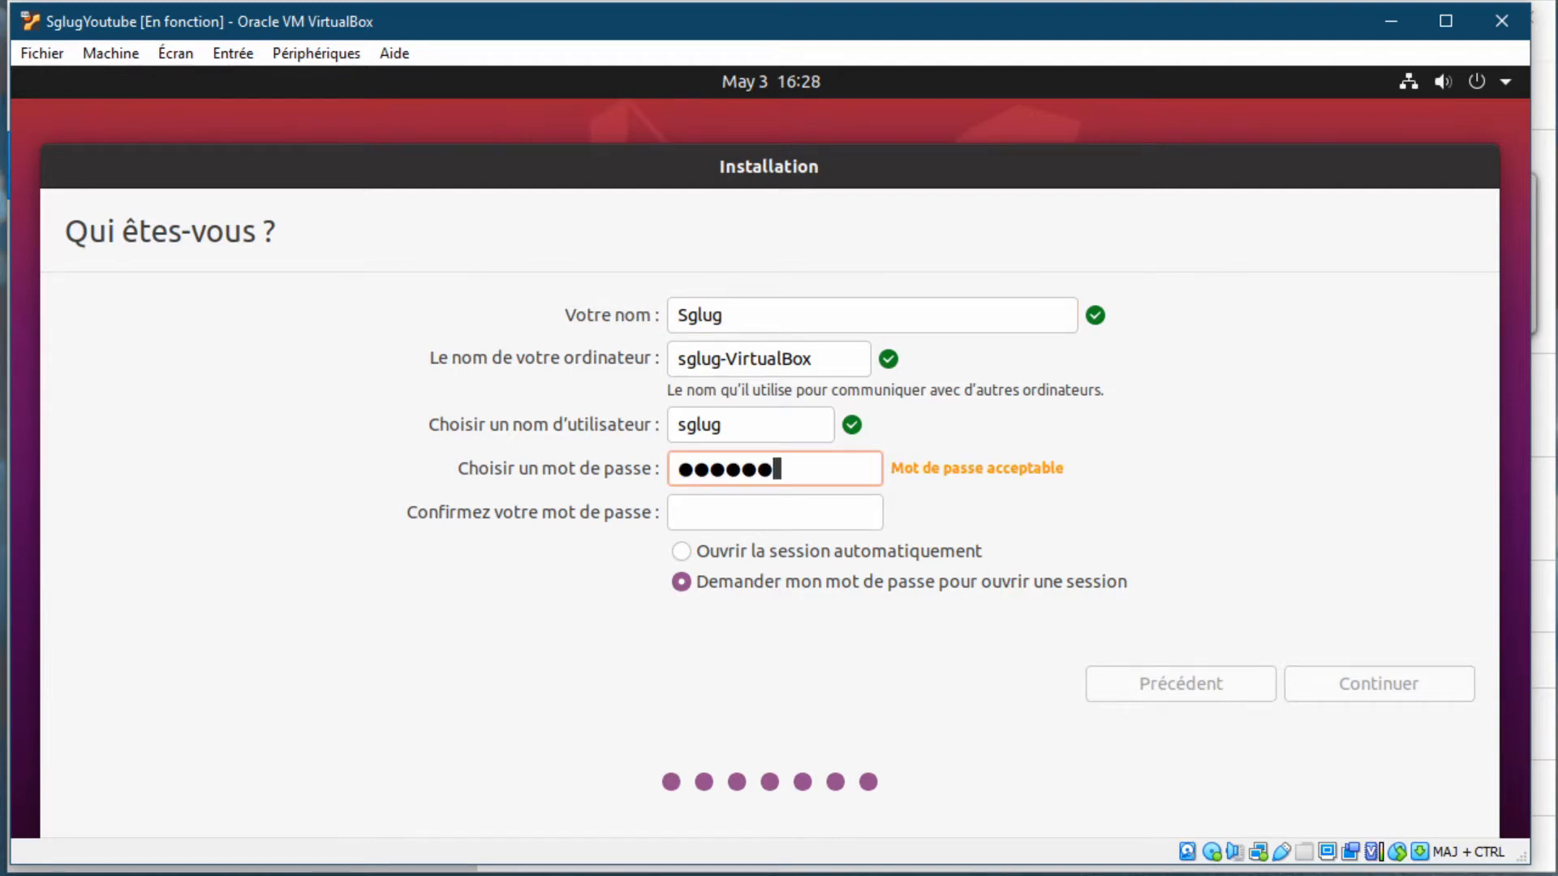
left_click(709, 503)
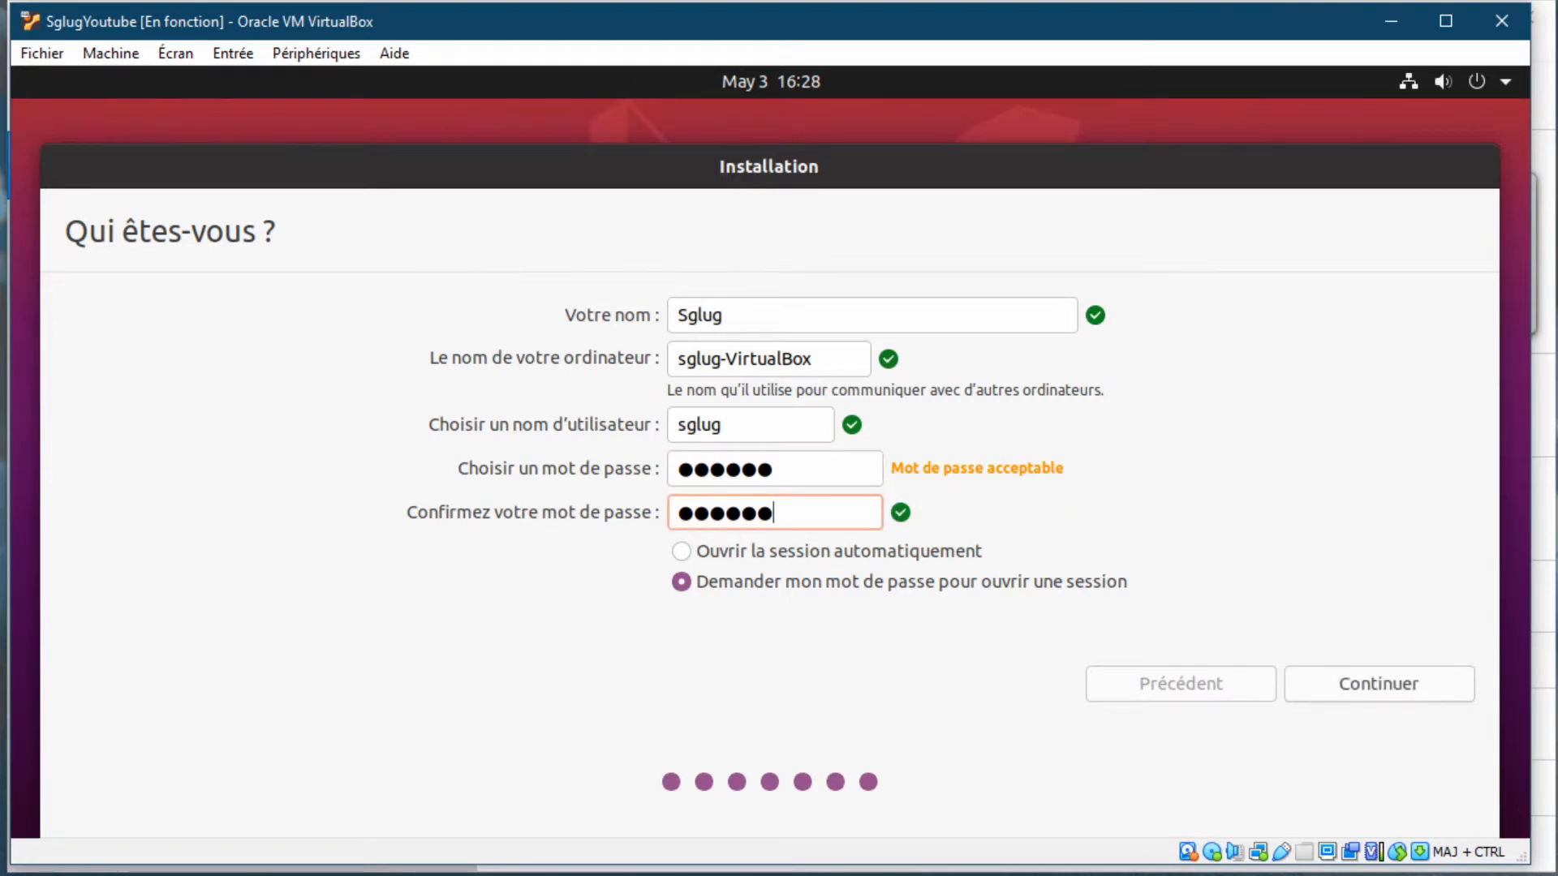
left_click(757, 552)
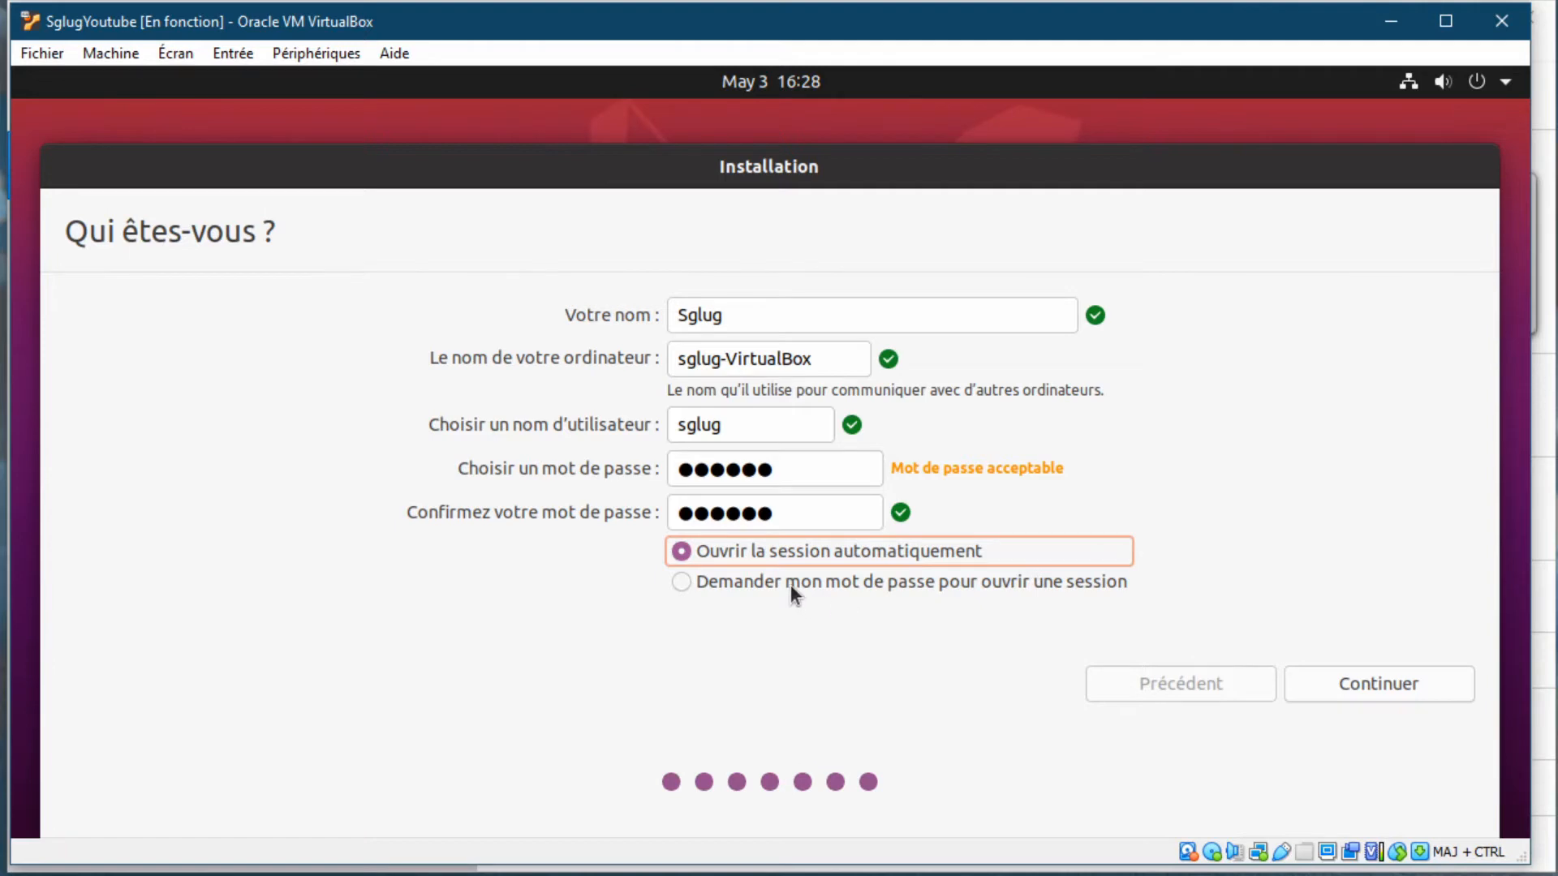
left_click(1391, 686)
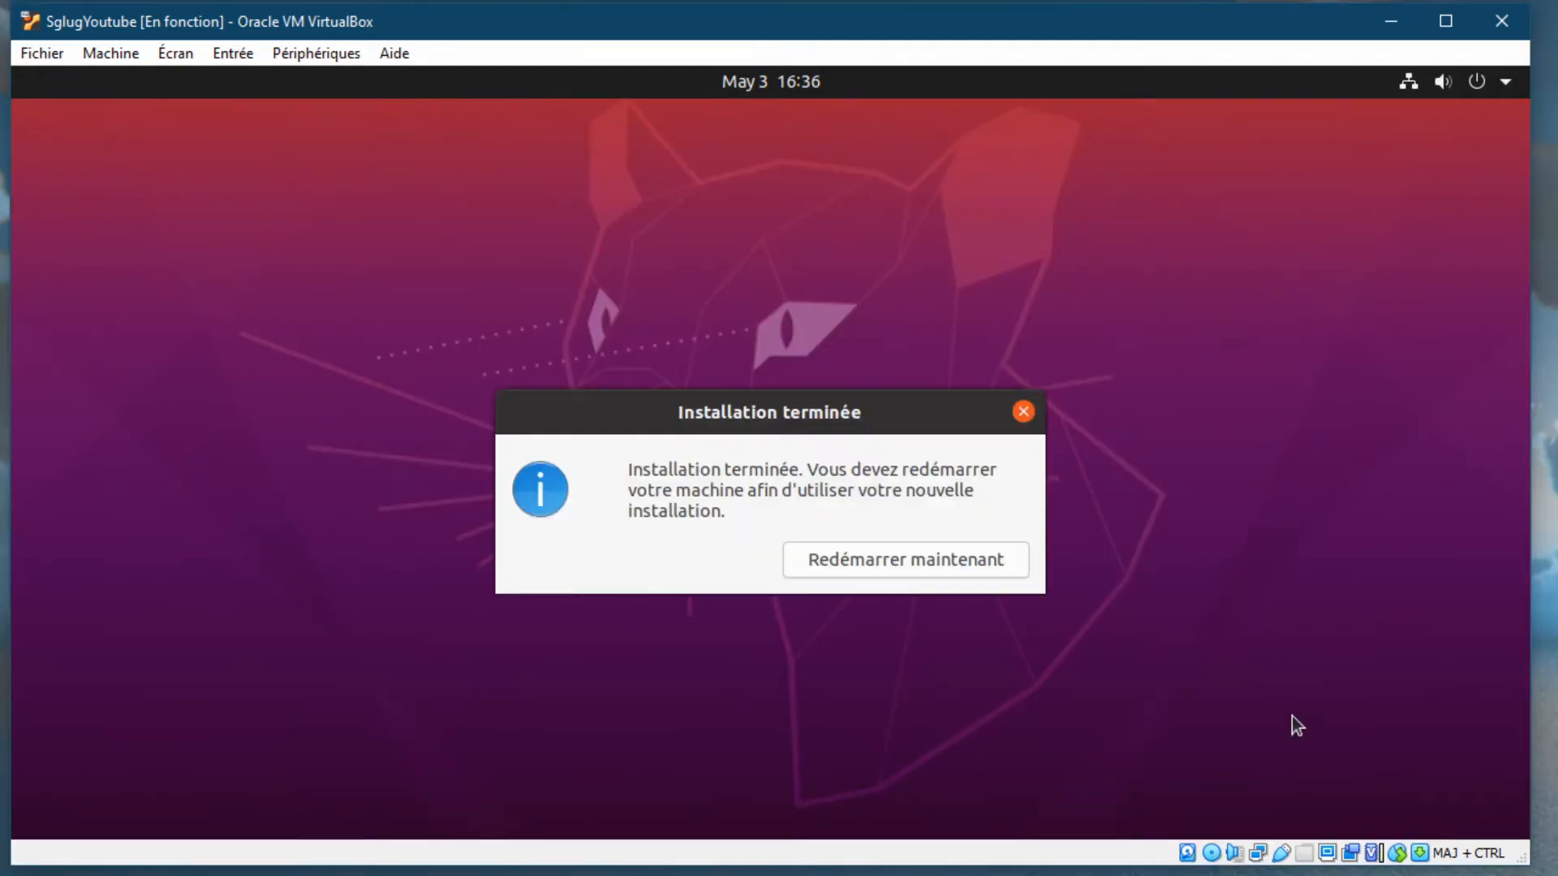
Restart into the installed Ubuntu, confirm media removal, and let the VM capture mouse and keyboard
left_click(888, 562)
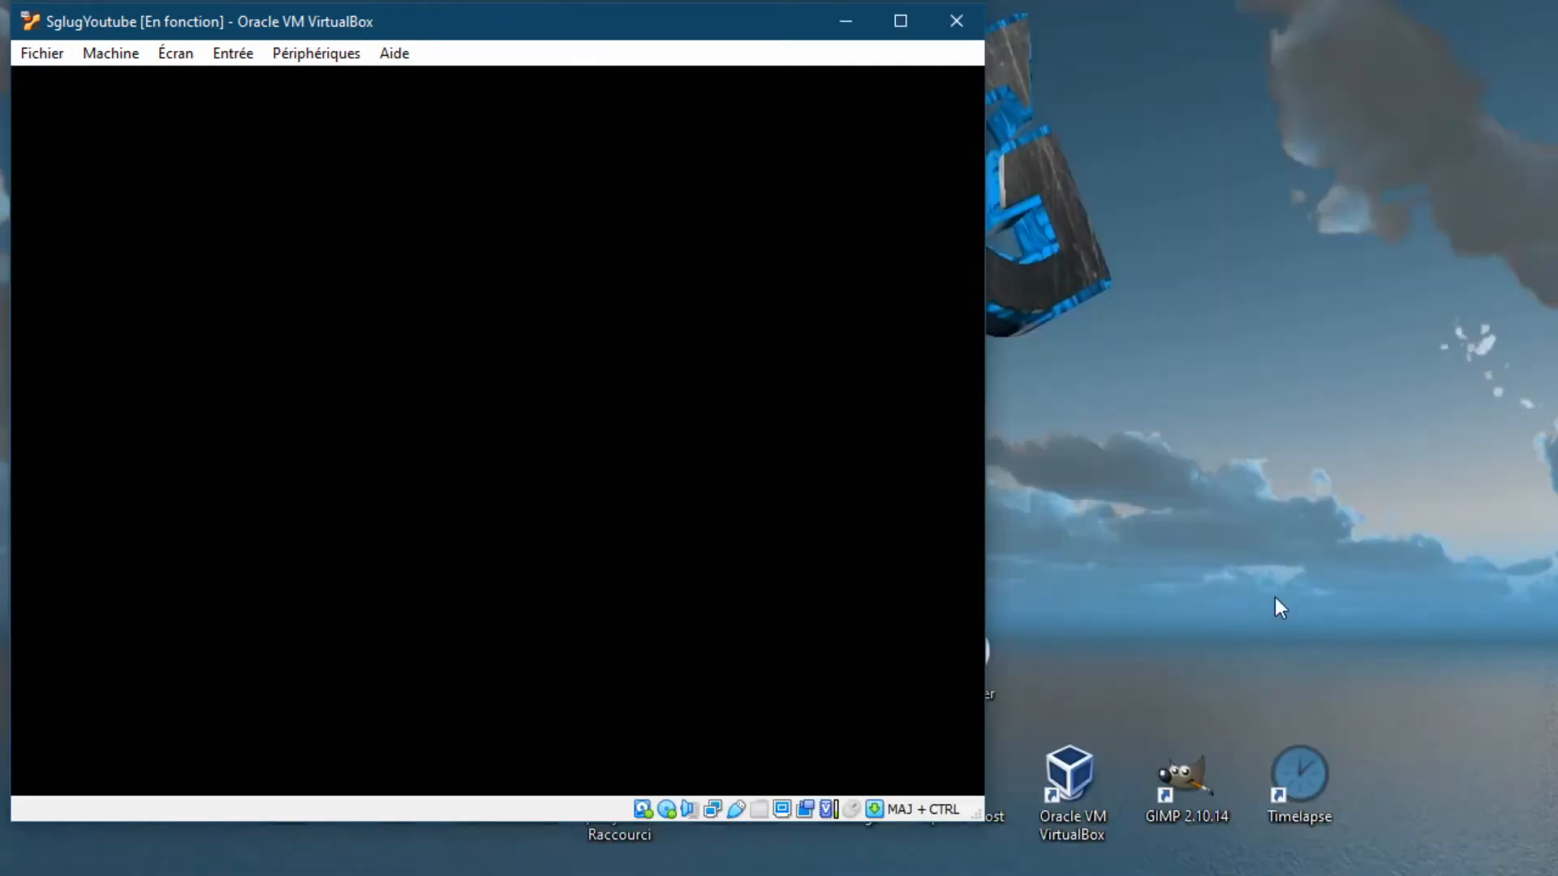
key("Return")
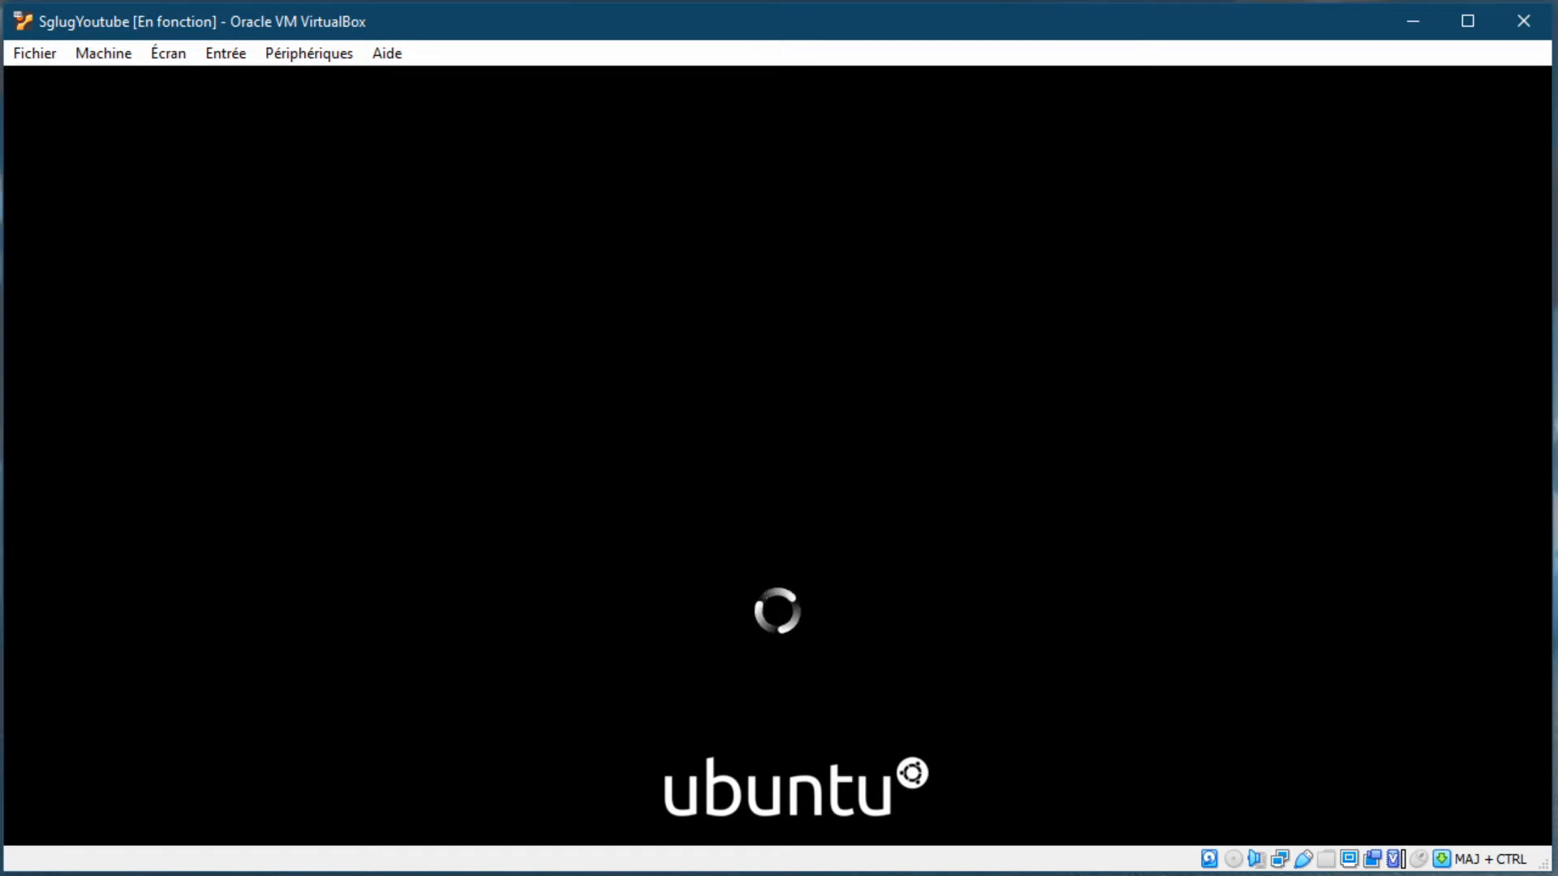
left_click(739, 591)
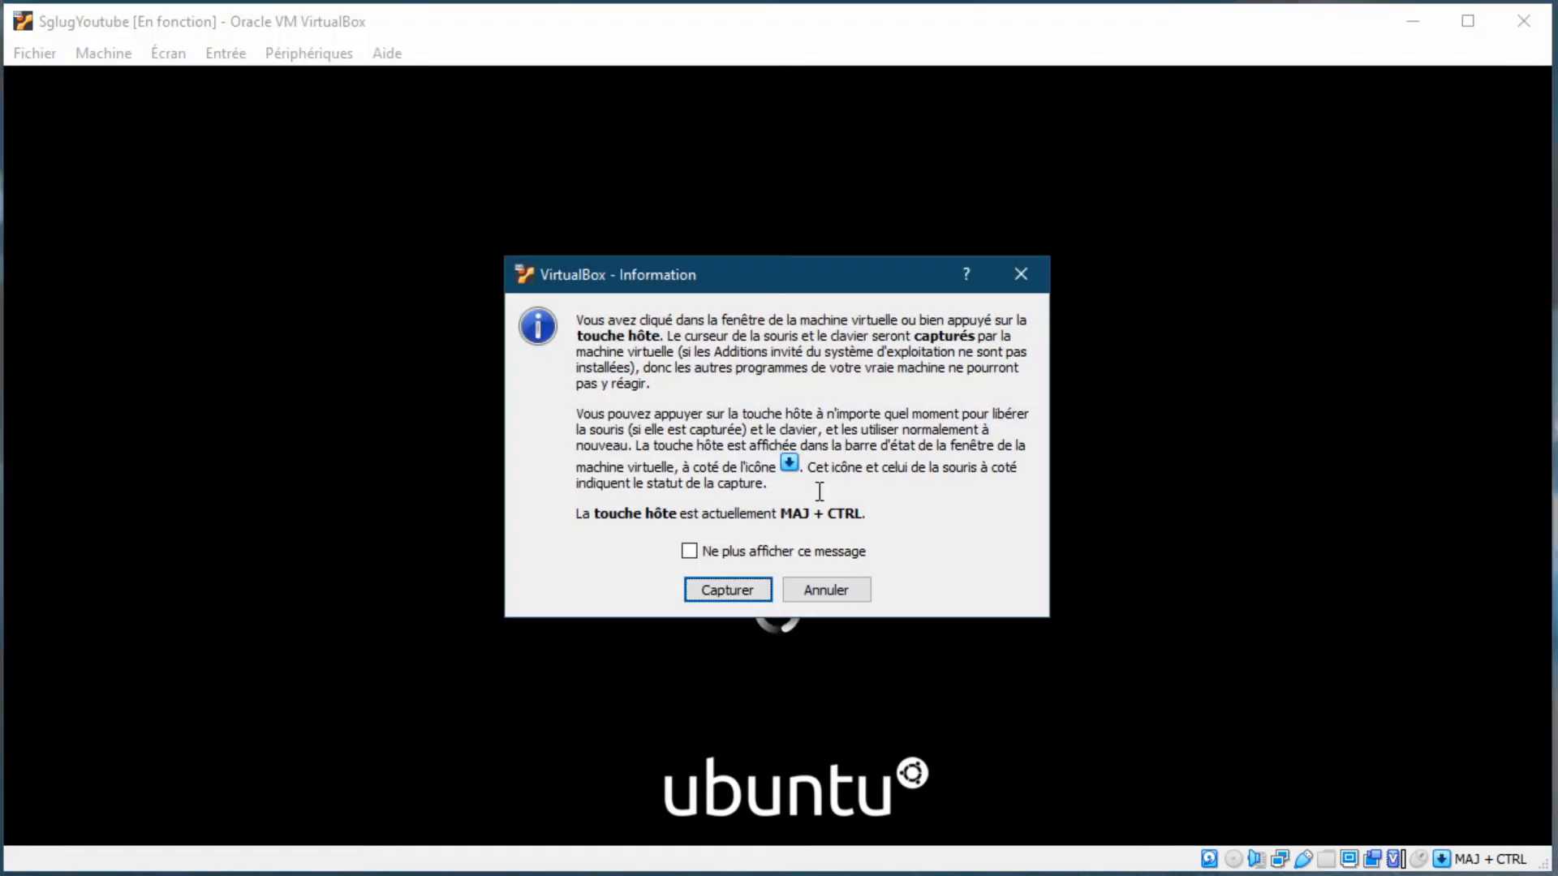
left_click(718, 587)
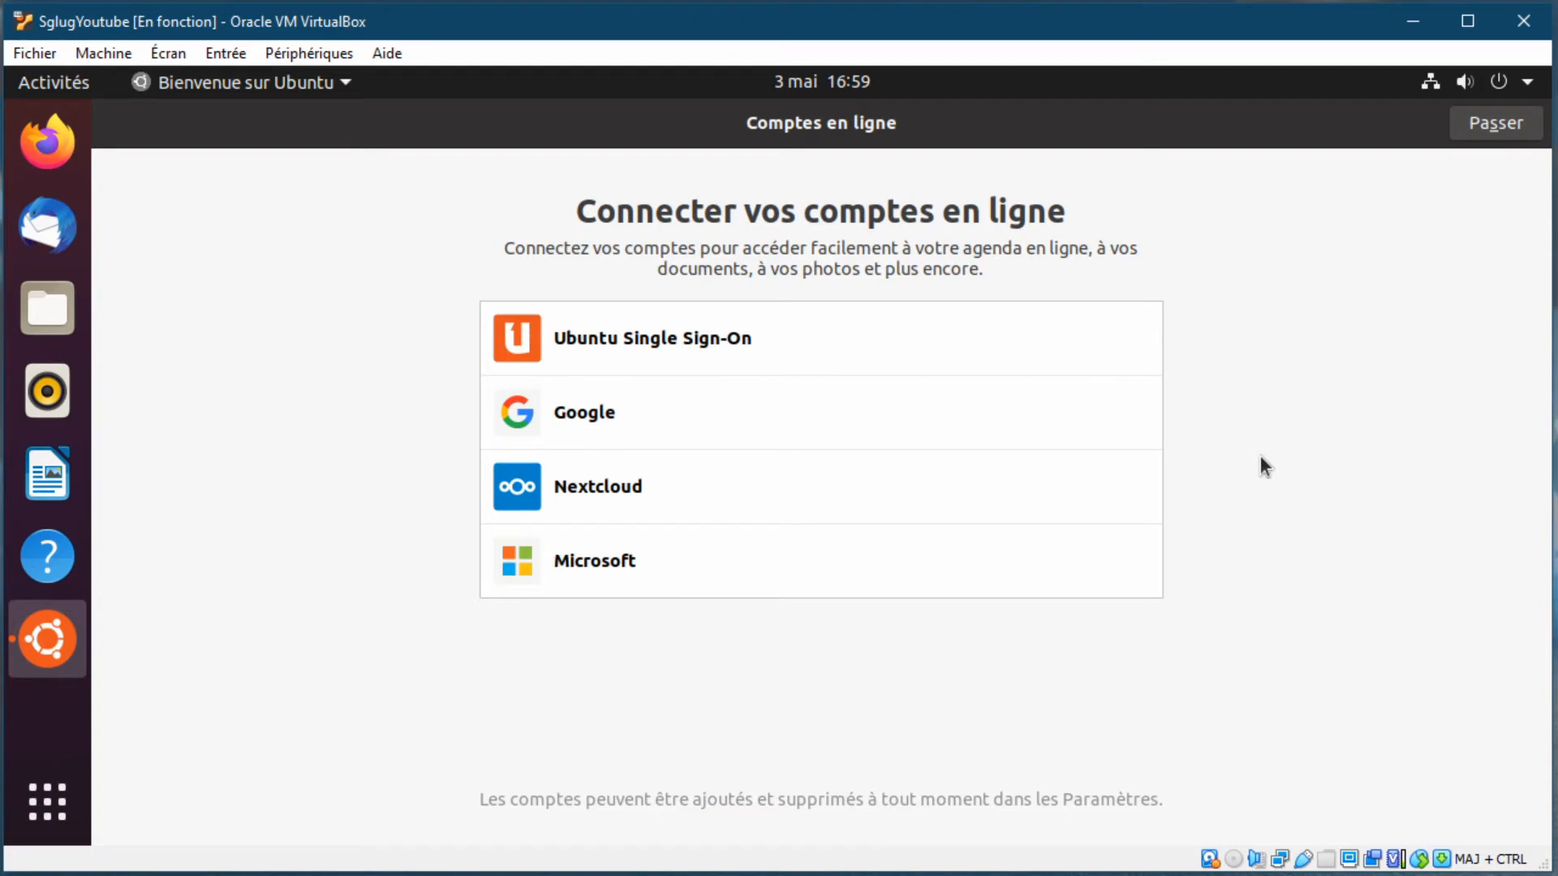
Skip online accounts and Livepatch, decline sending system info, finish the wizard, and close the update prompt
left_click(1478, 128)
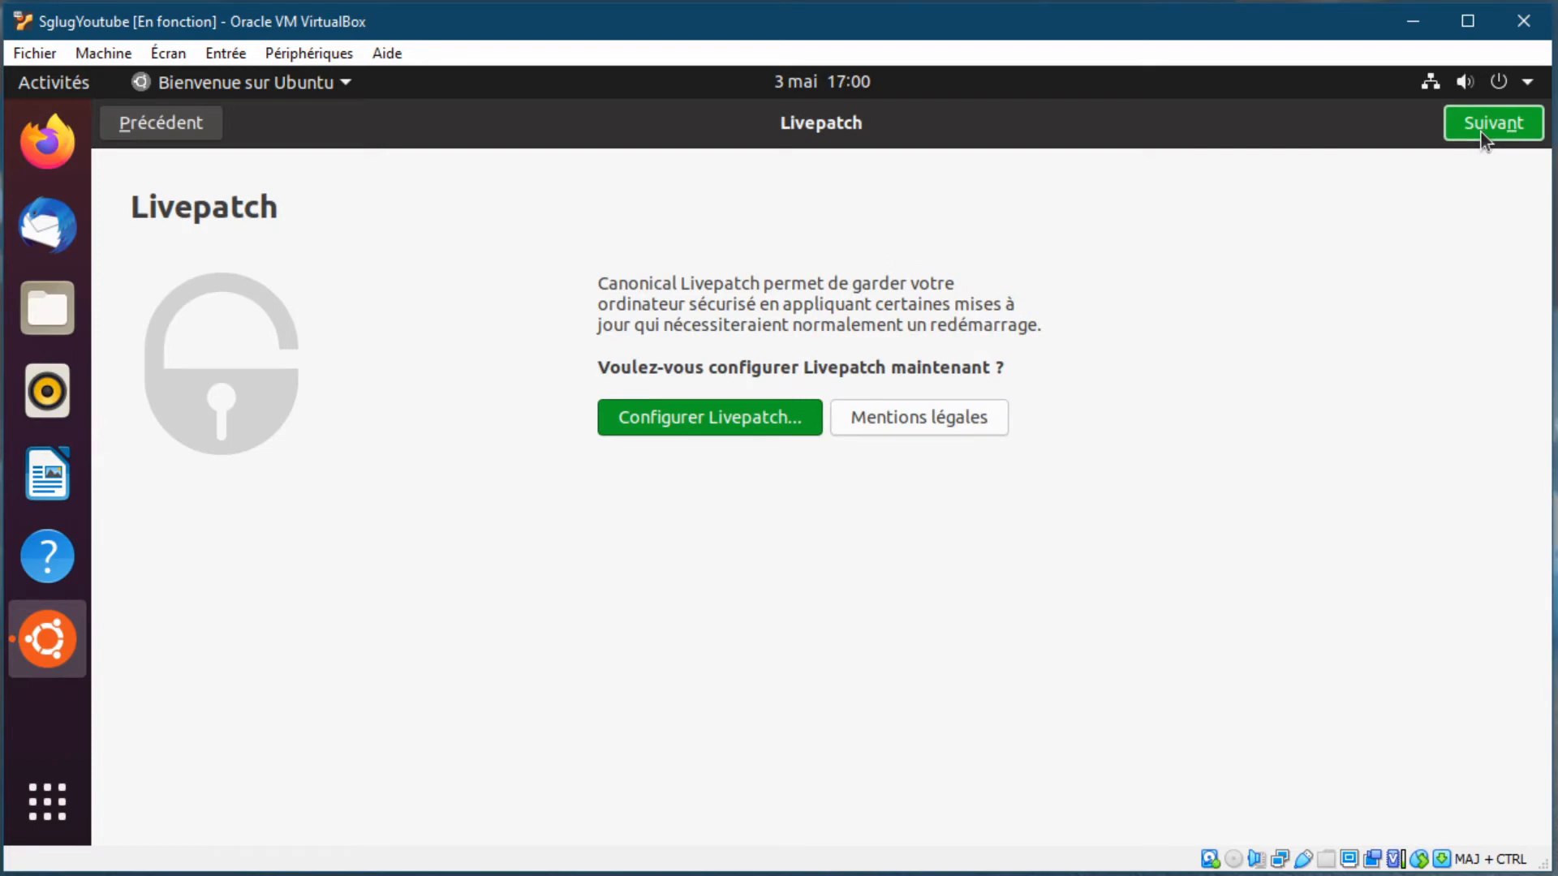
left_click(1482, 133)
key("Down")
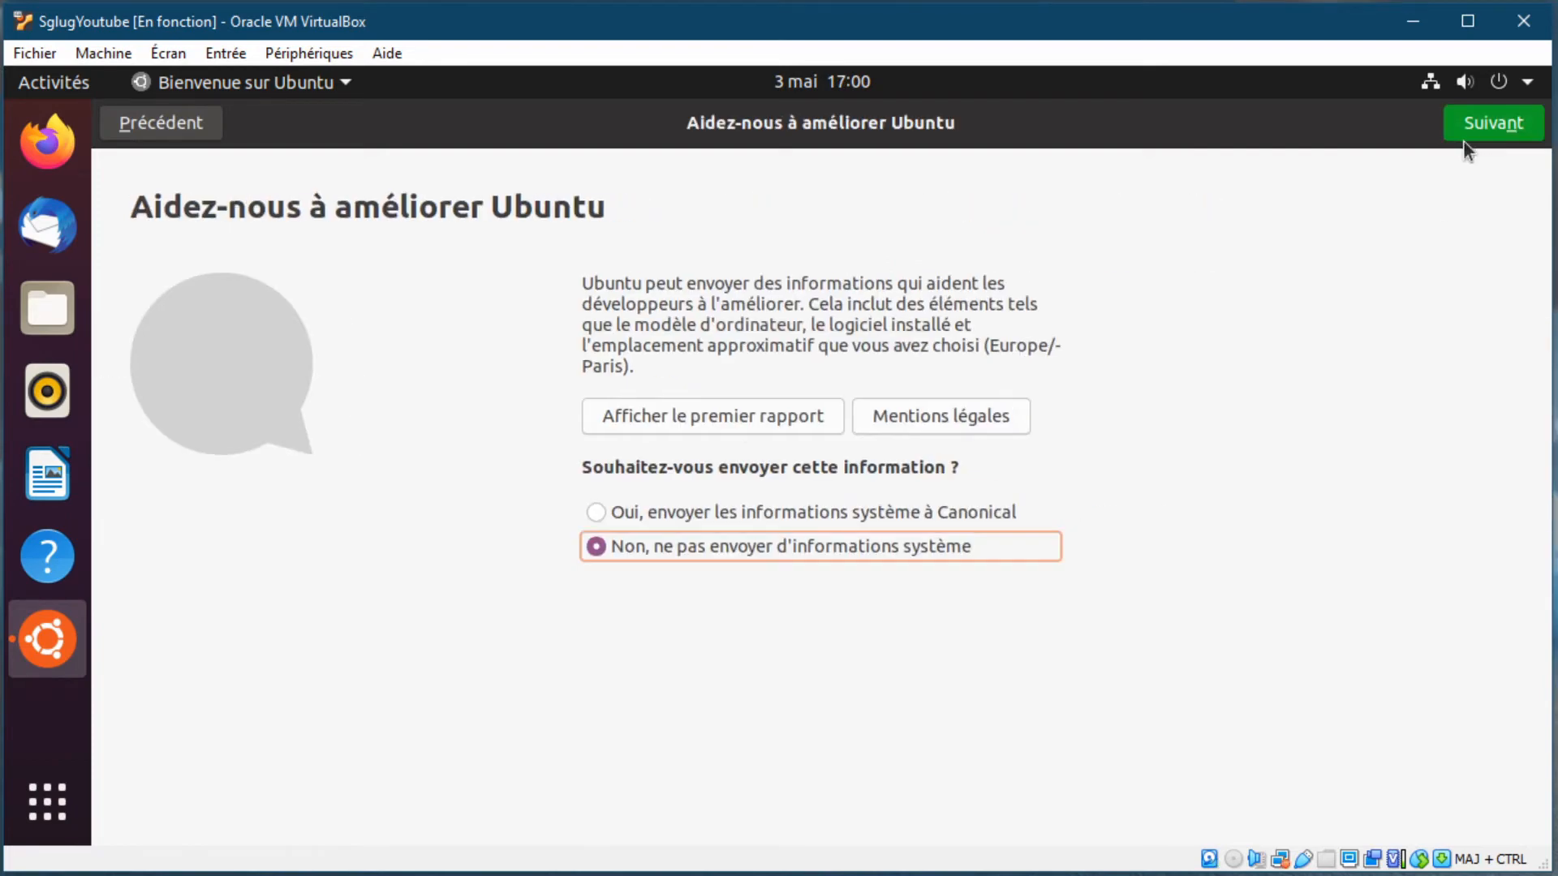
left_click(1469, 129)
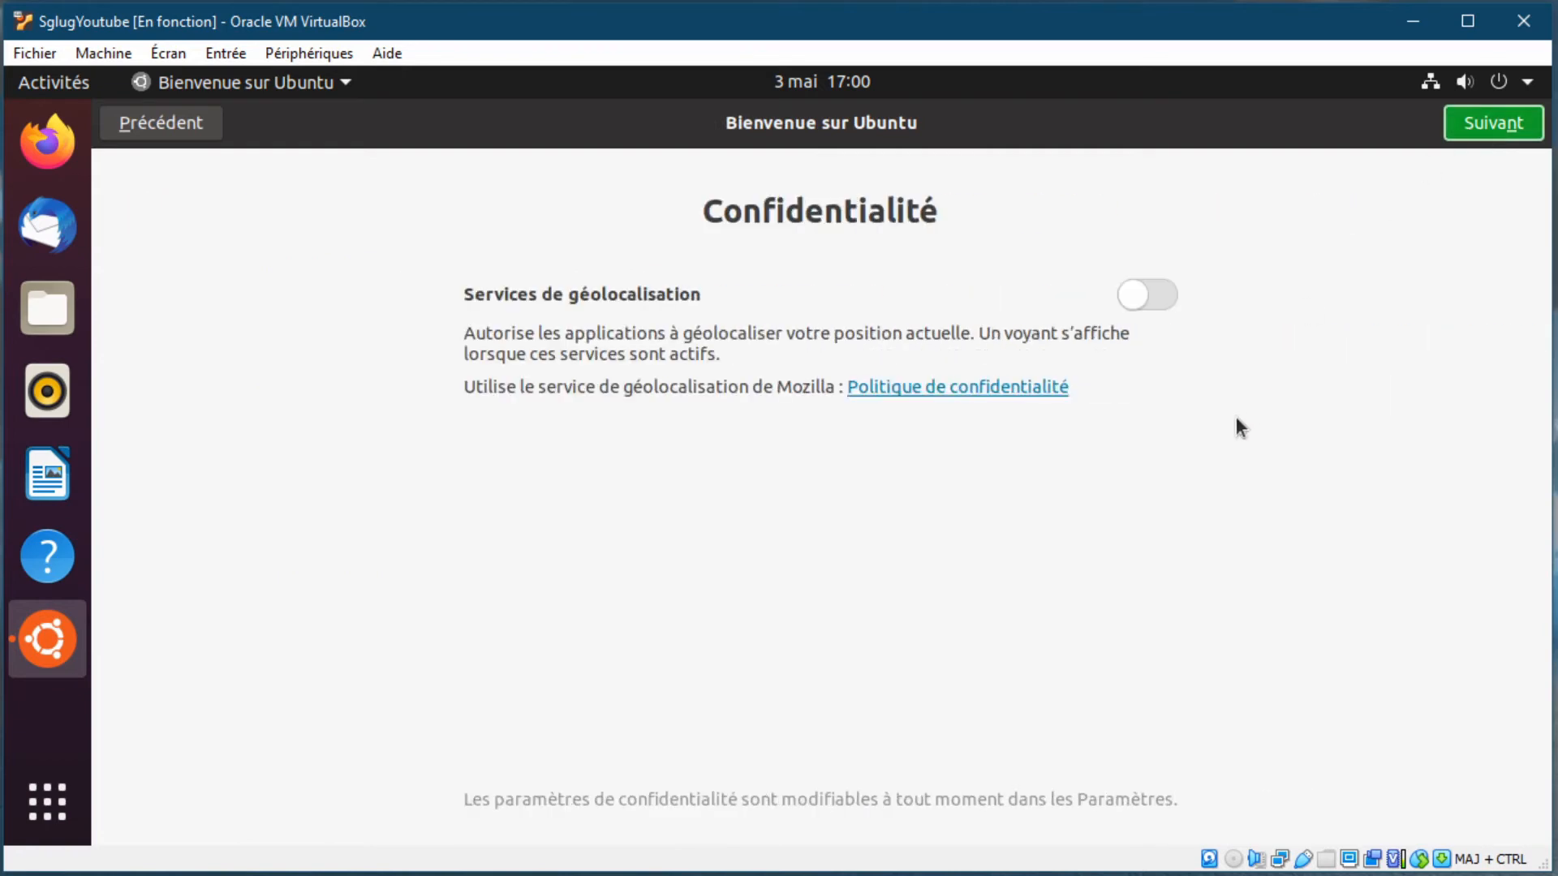
left_click(1487, 125)
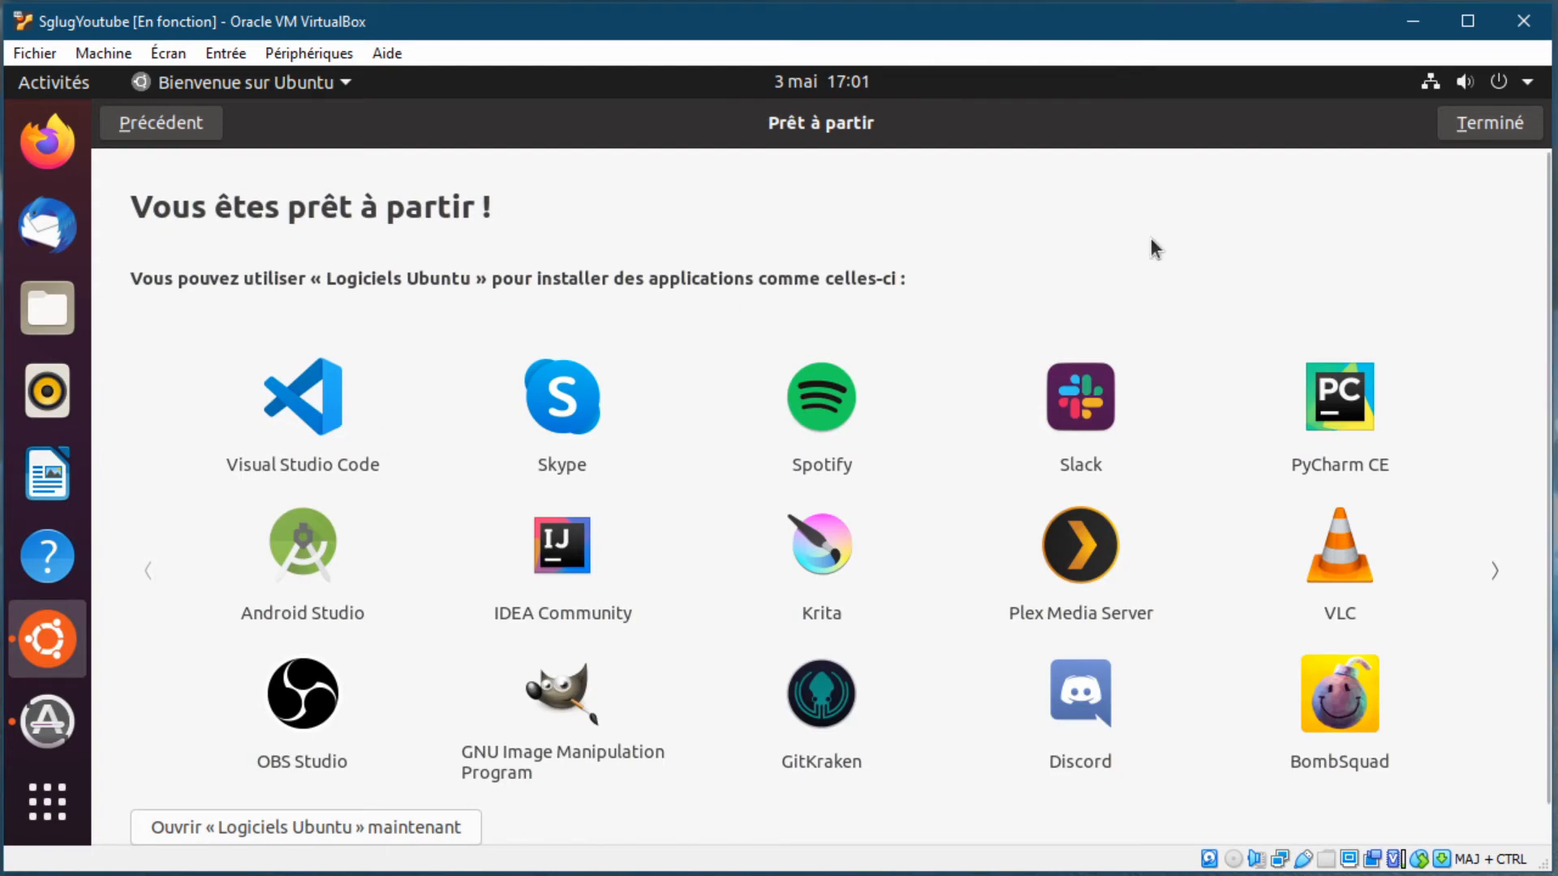
left_click(1467, 125)
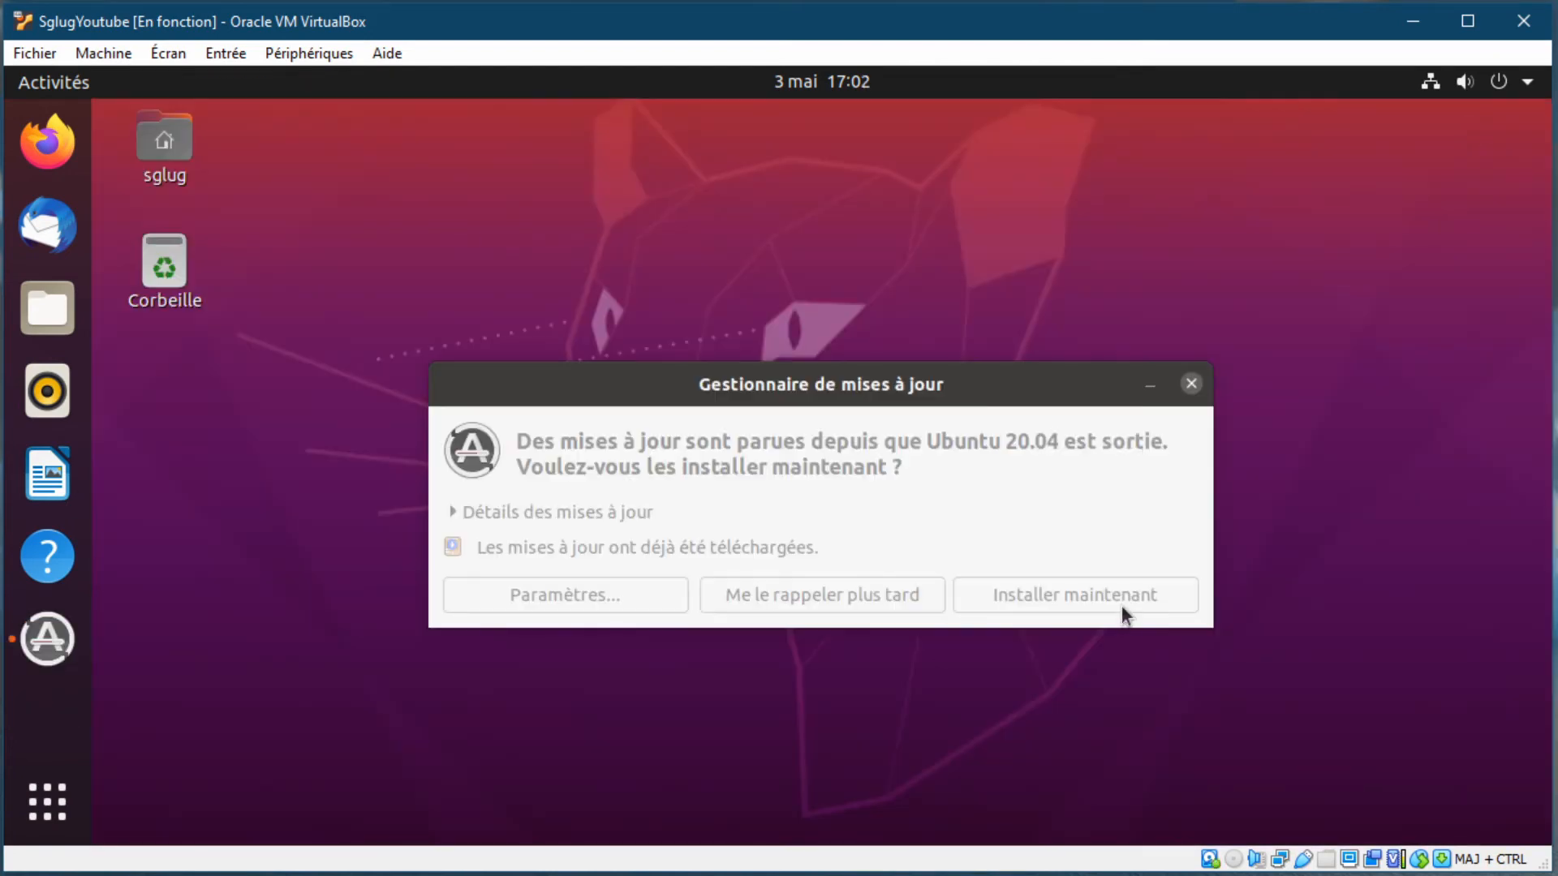
left_click(1043, 594)
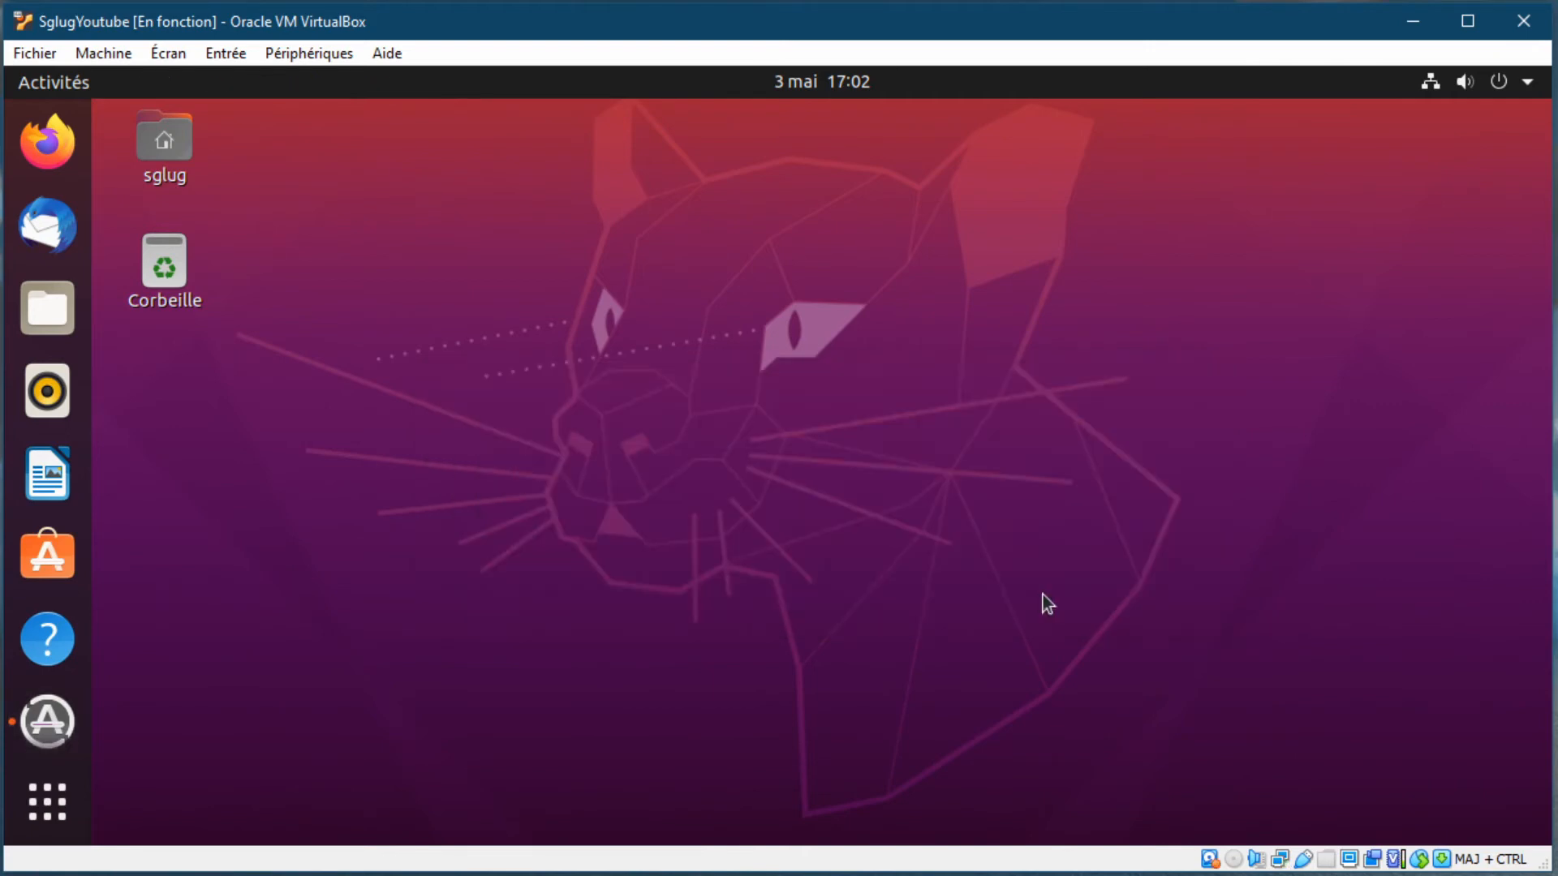